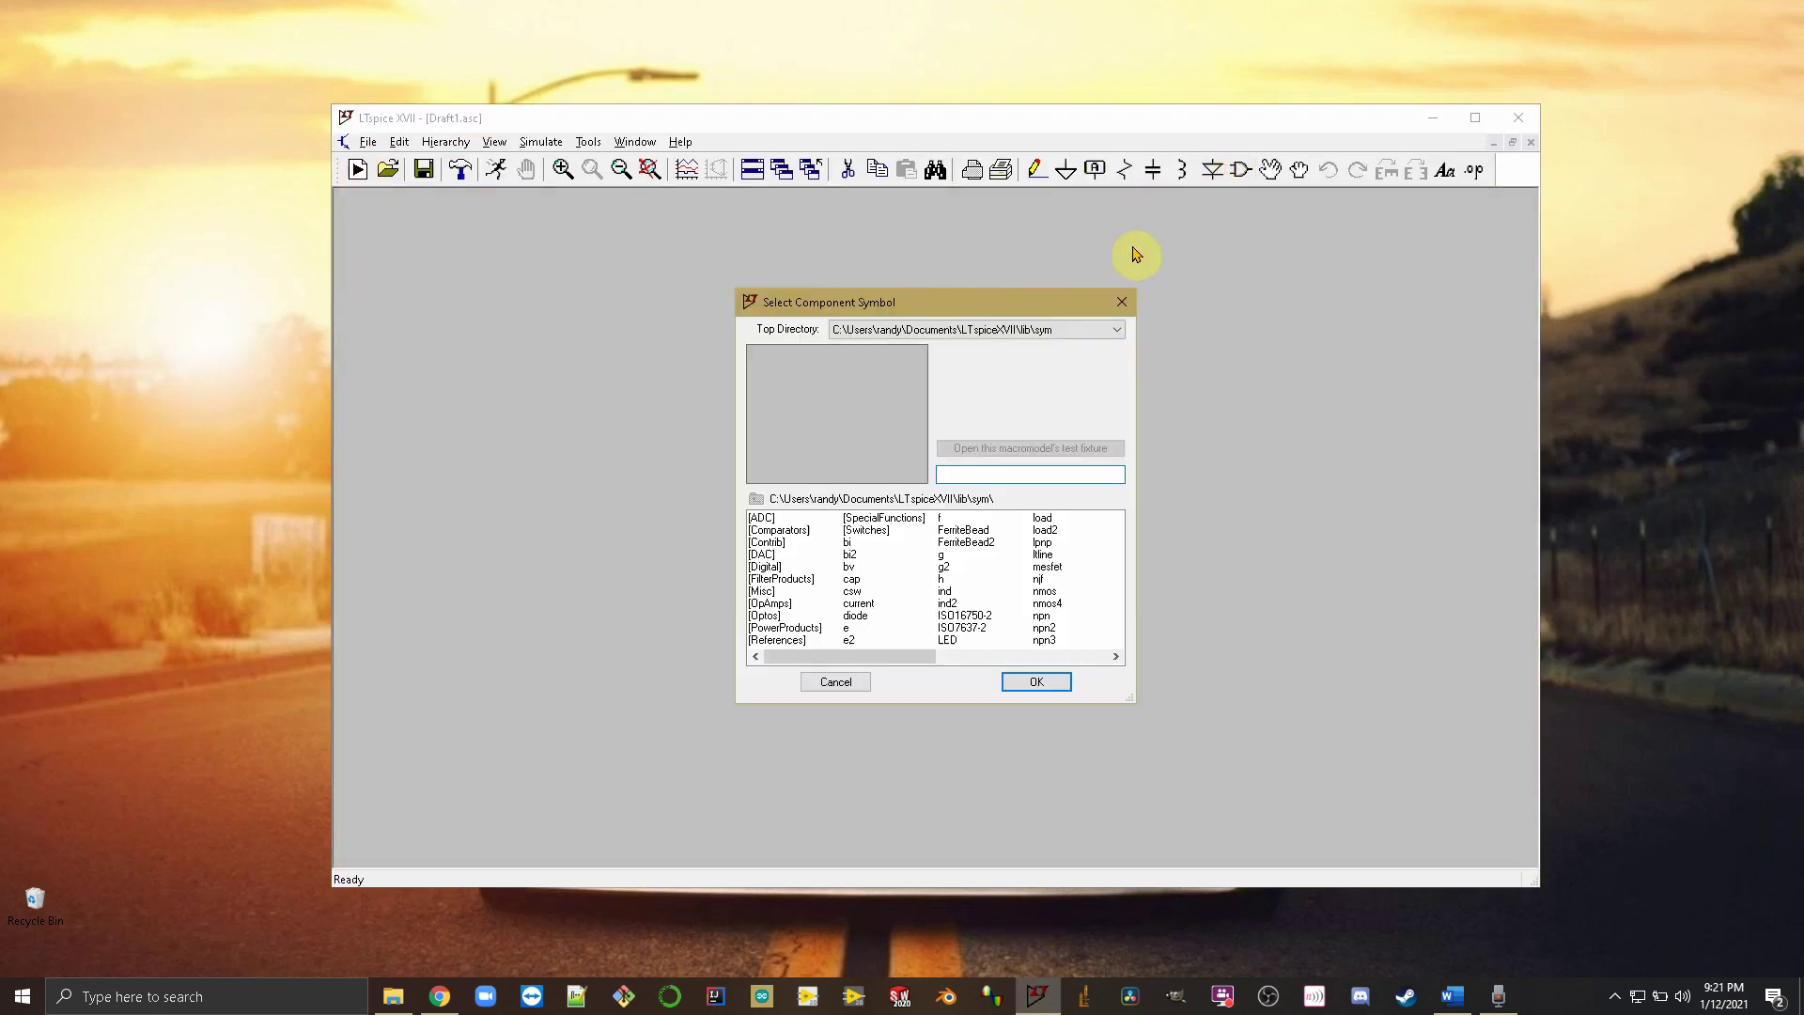
- Add a battery voltage source to the schematic
text(bat)
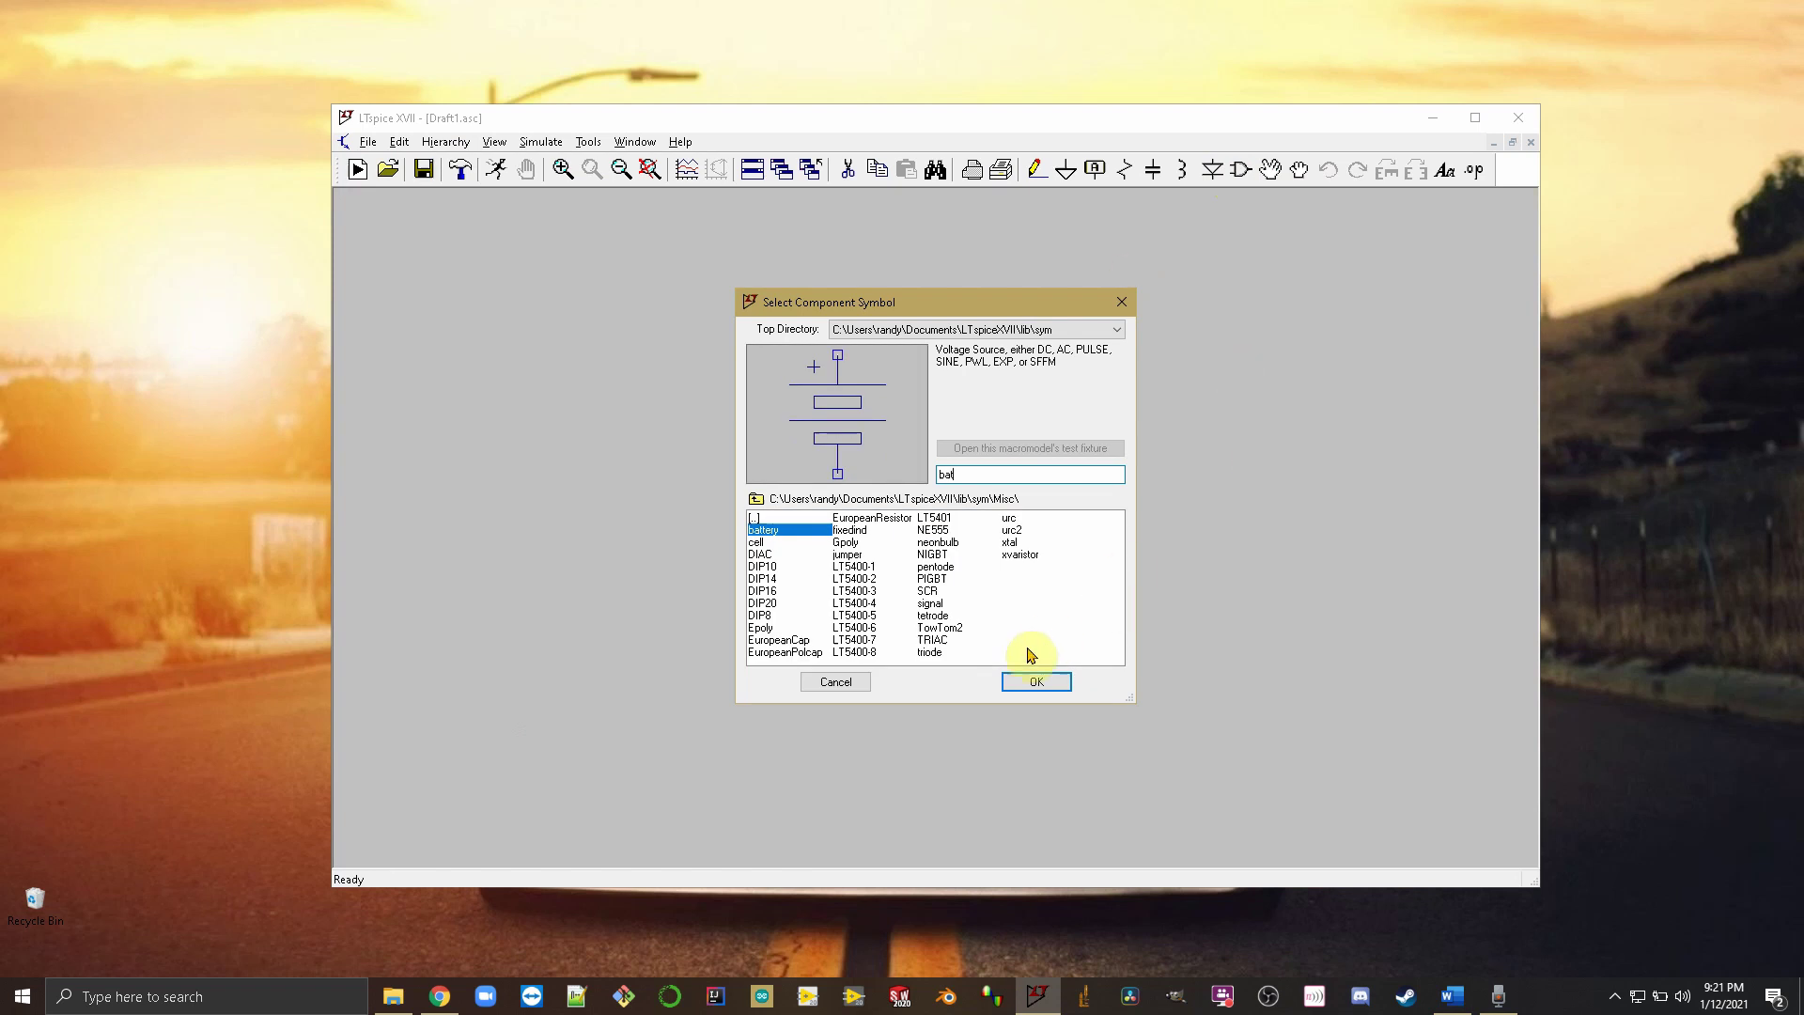
click(1036, 681)
click(751, 587)
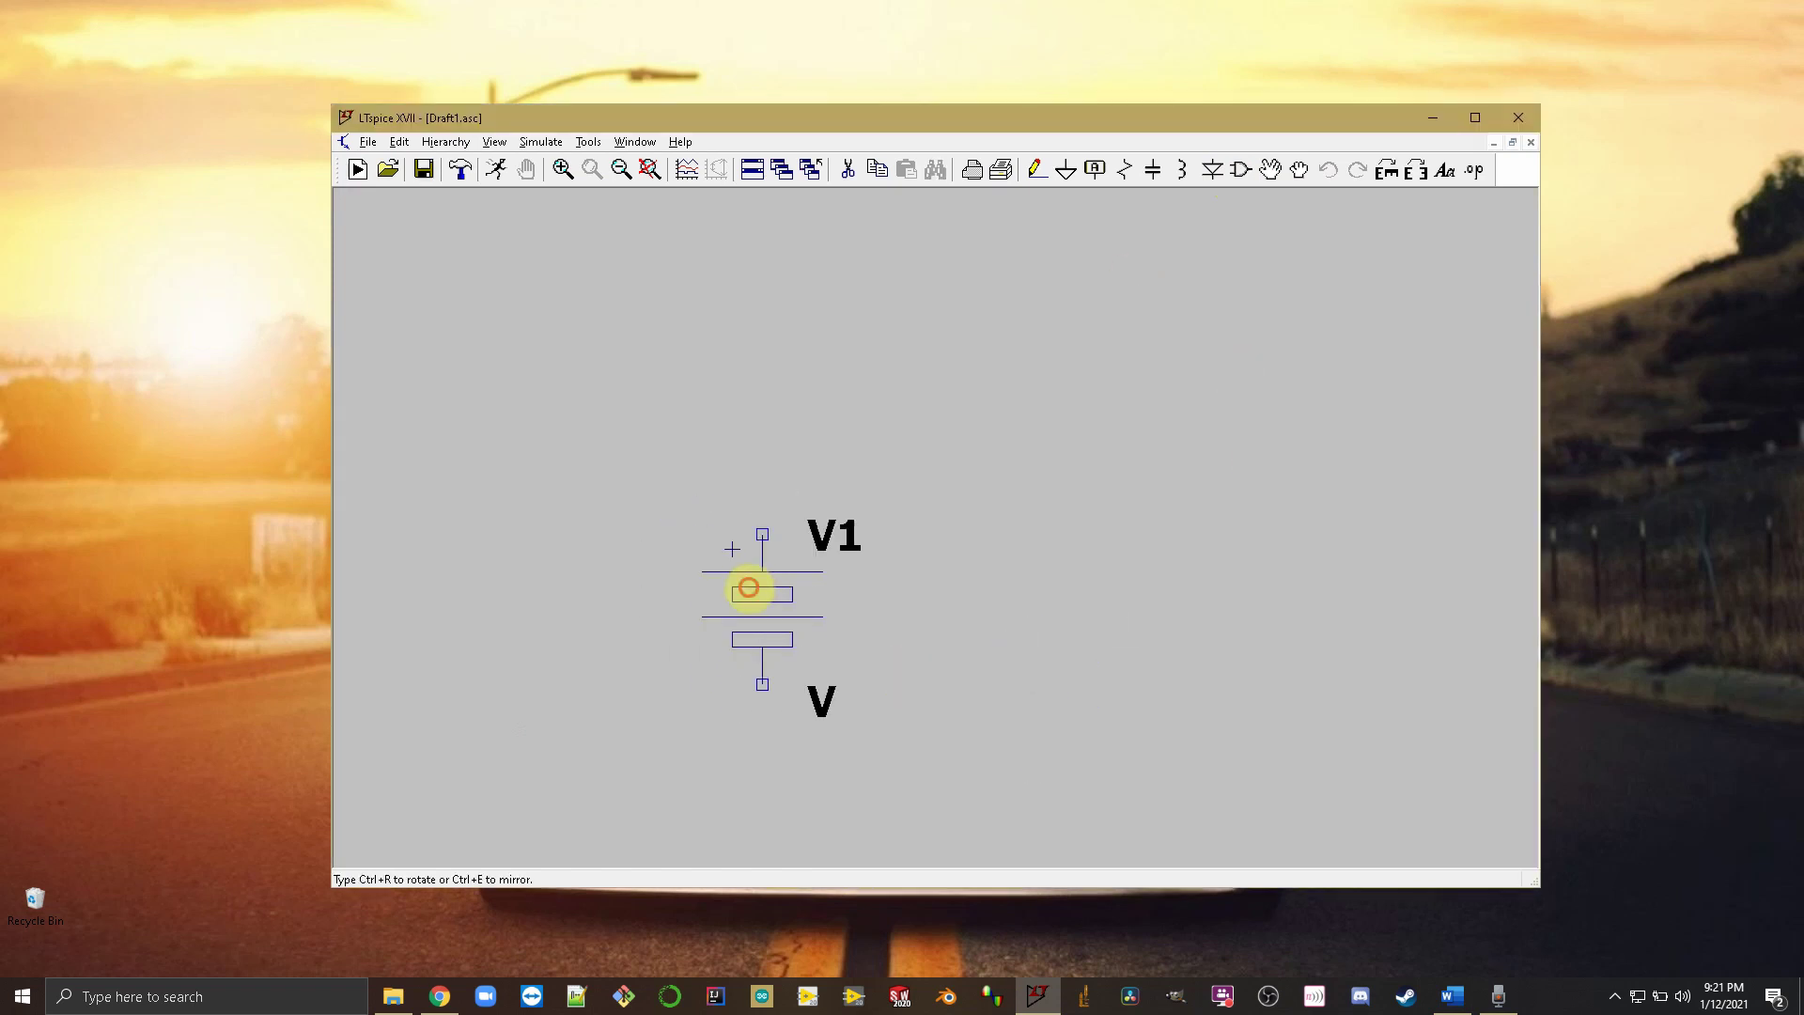
- Place two vertical resistors, one above the other, beside the battery
click(1124, 169)
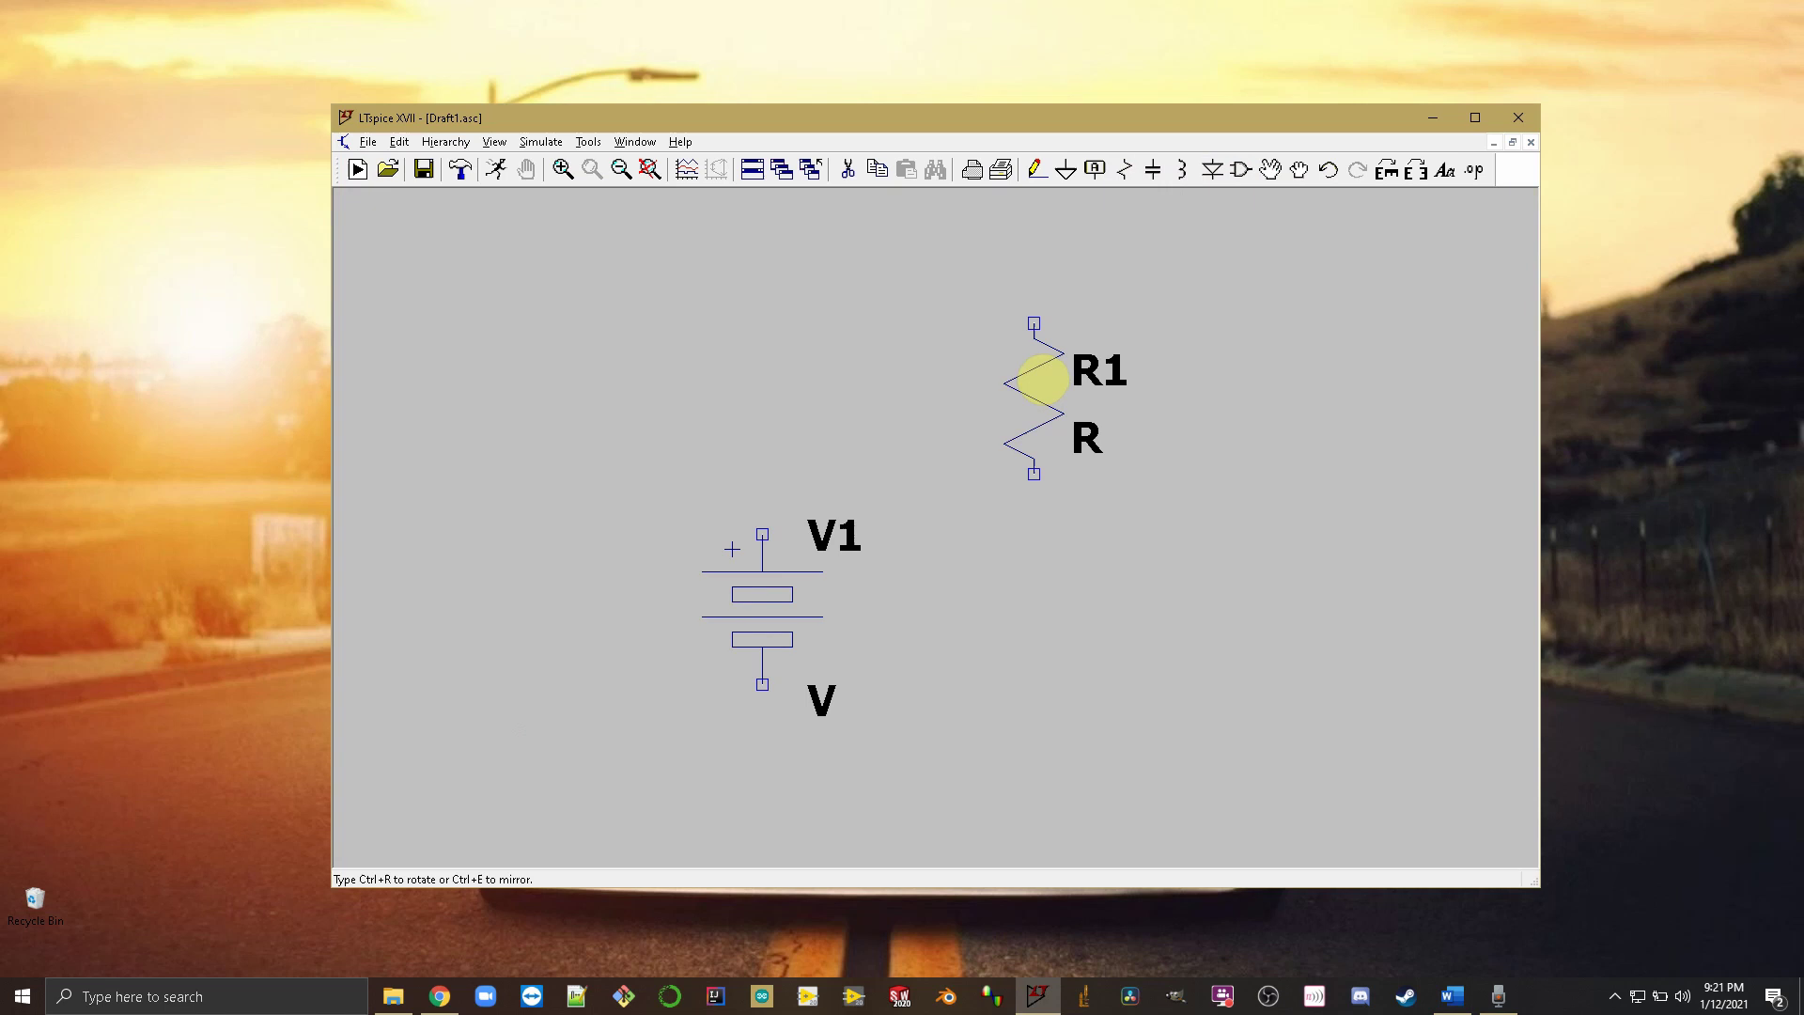
click(1035, 380)
click(1029, 643)
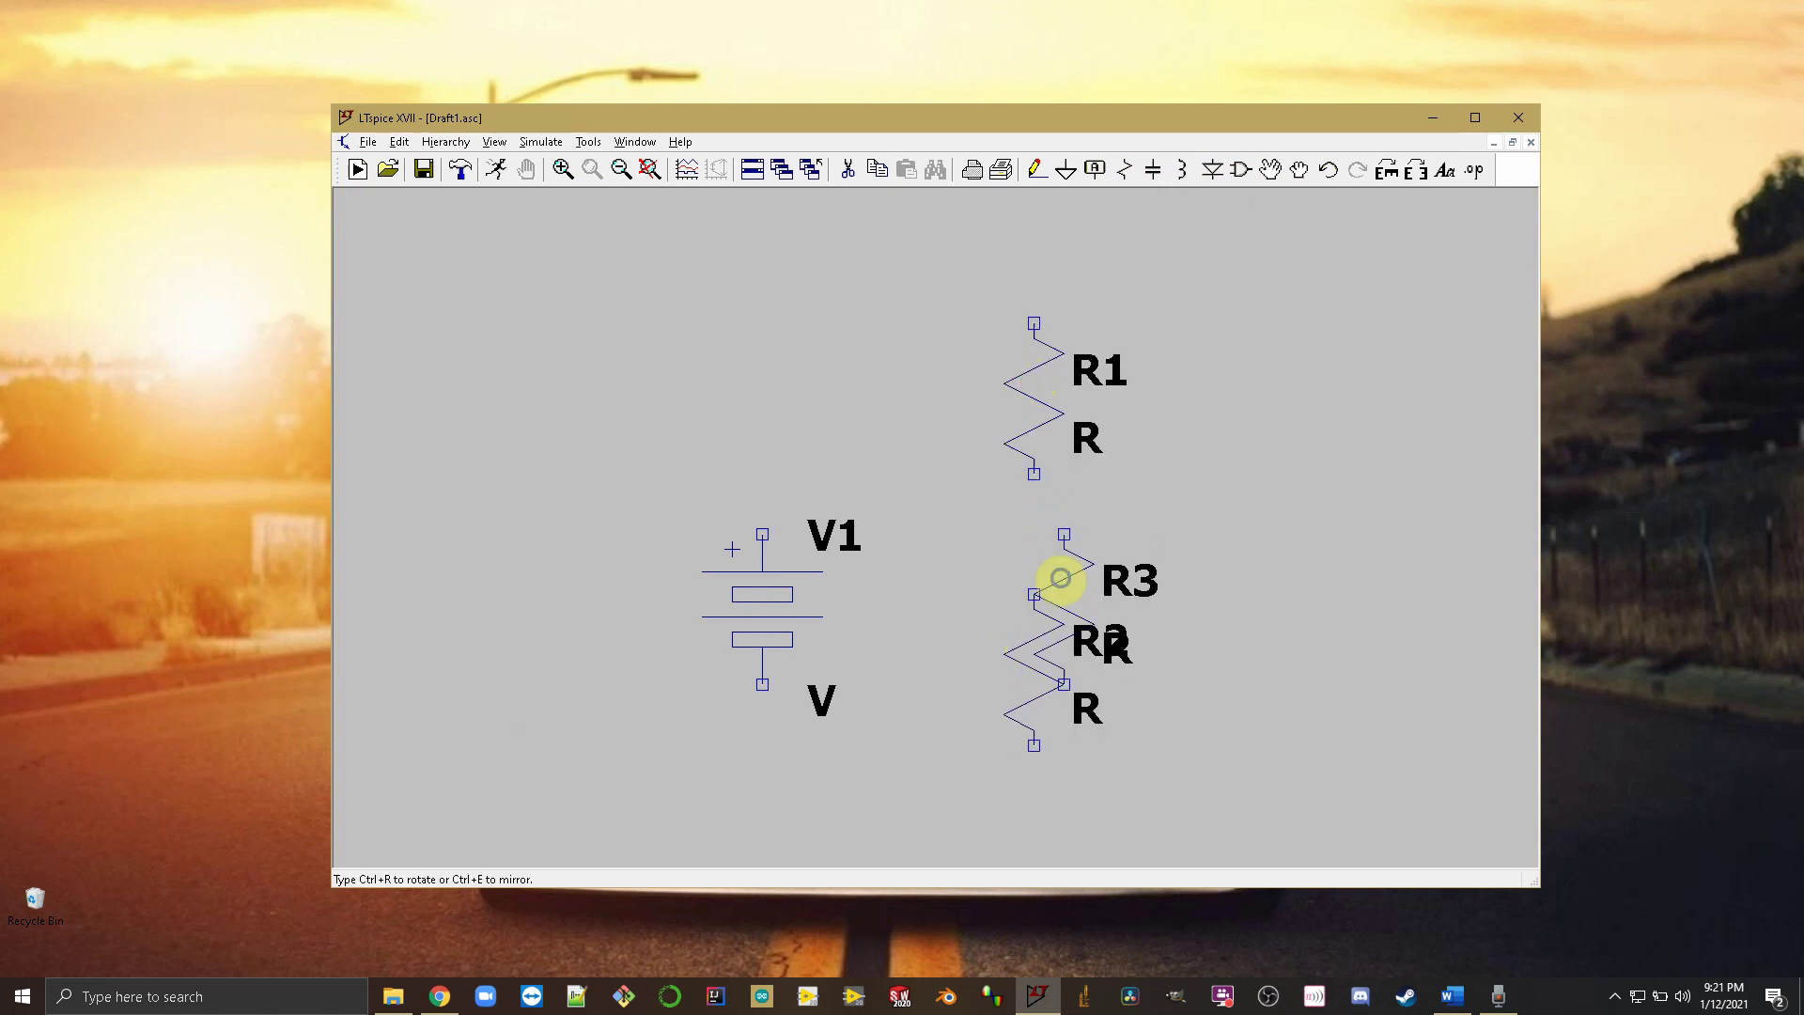
- Wire the battery and both resistors into a series loop and run an output wire from the junction between the resistors
click(1036, 169)
click(762, 534)
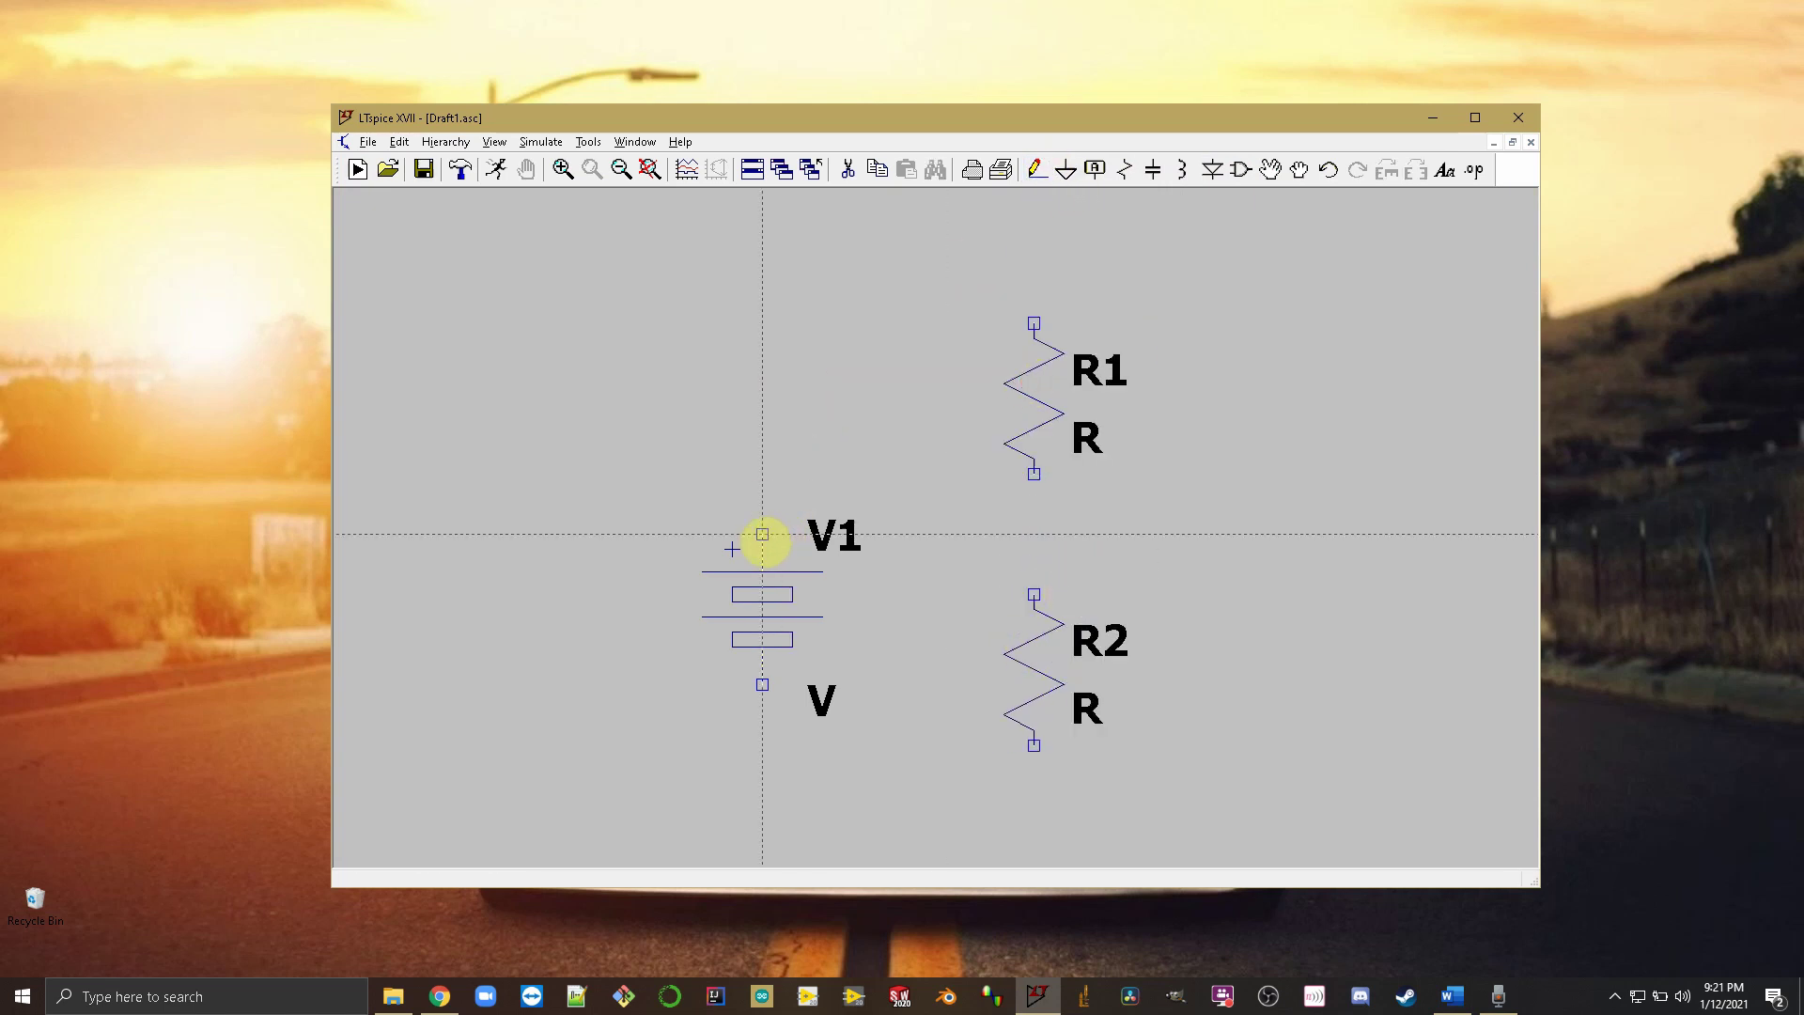
click(762, 323)
click(1034, 322)
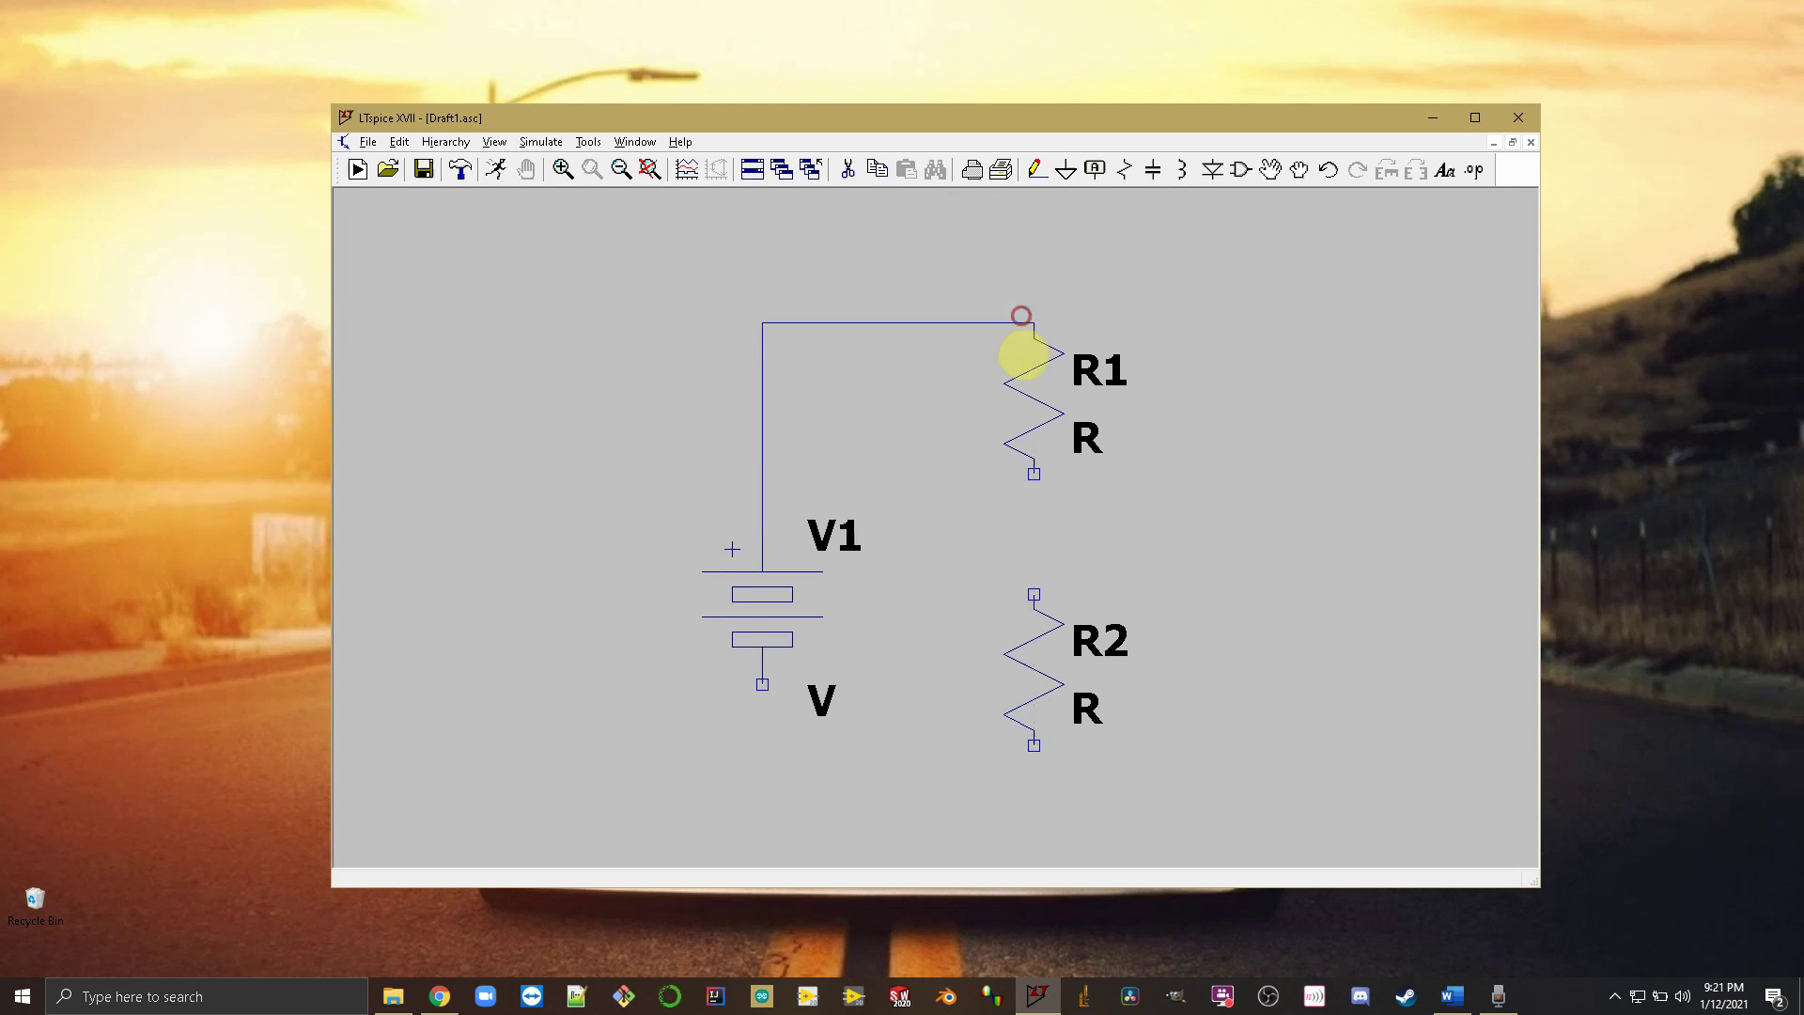
click(1033, 473)
click(1033, 594)
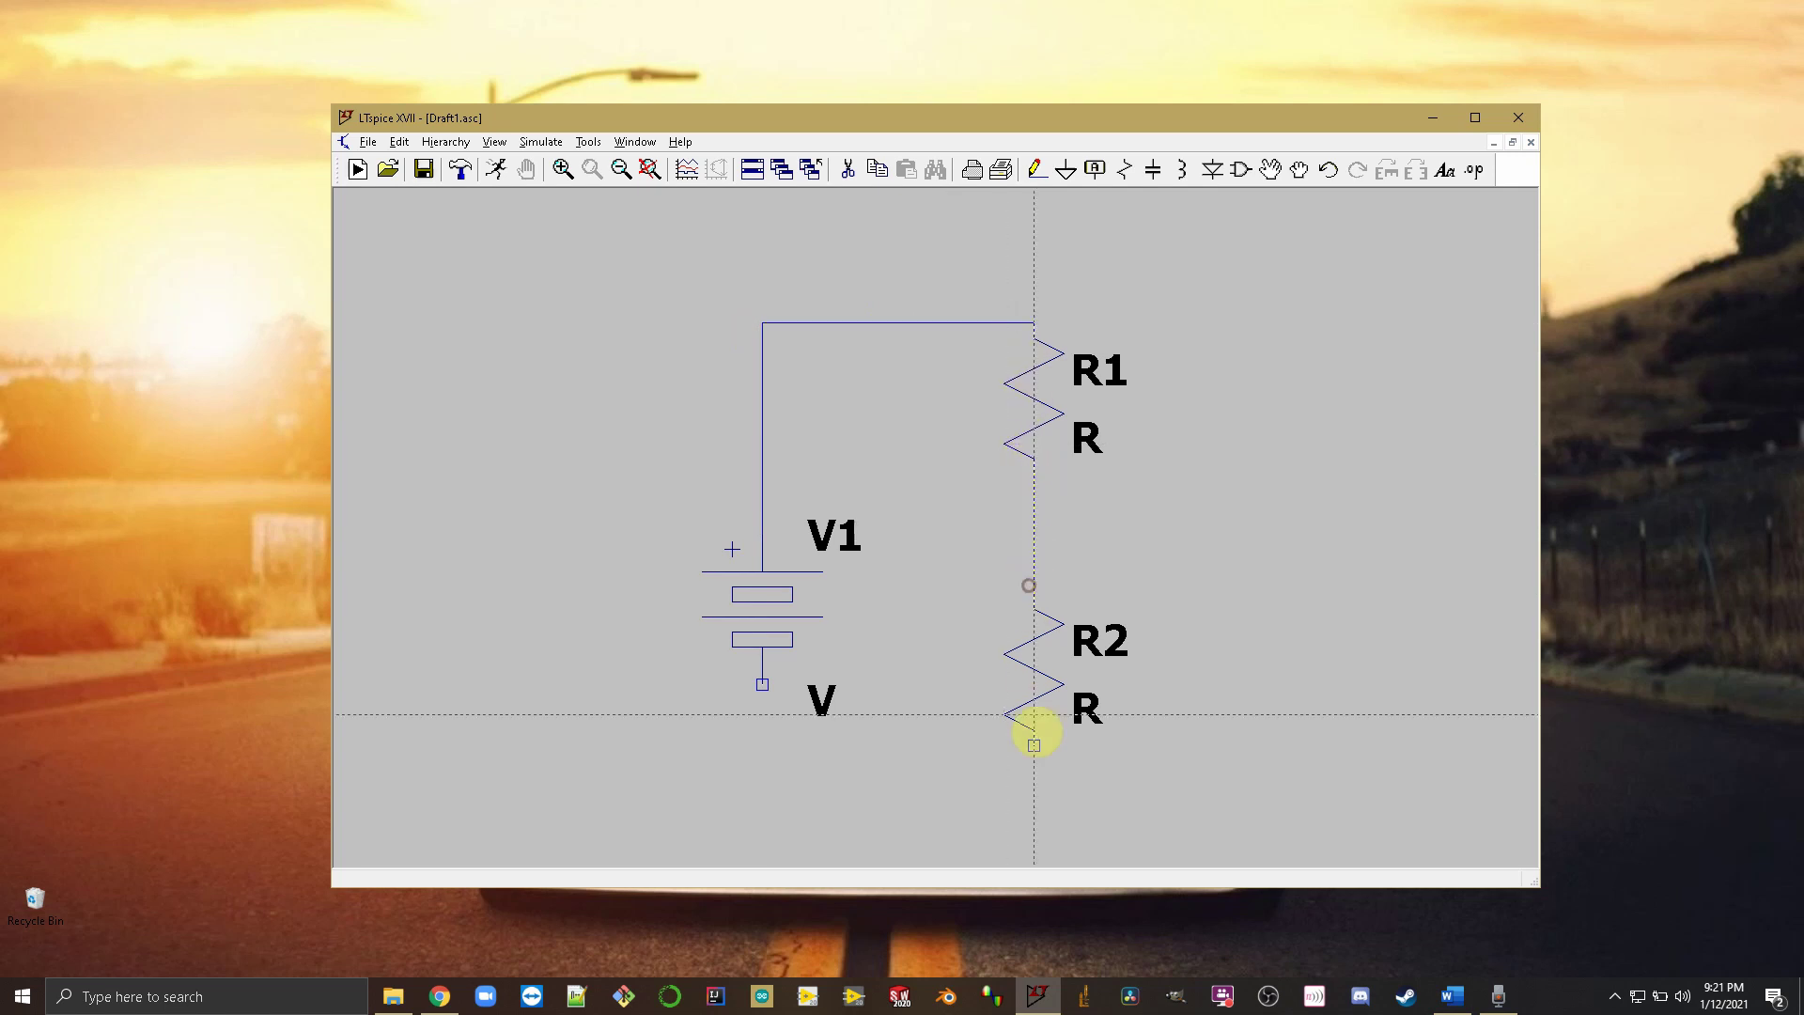
click(1033, 745)
click(762, 684)
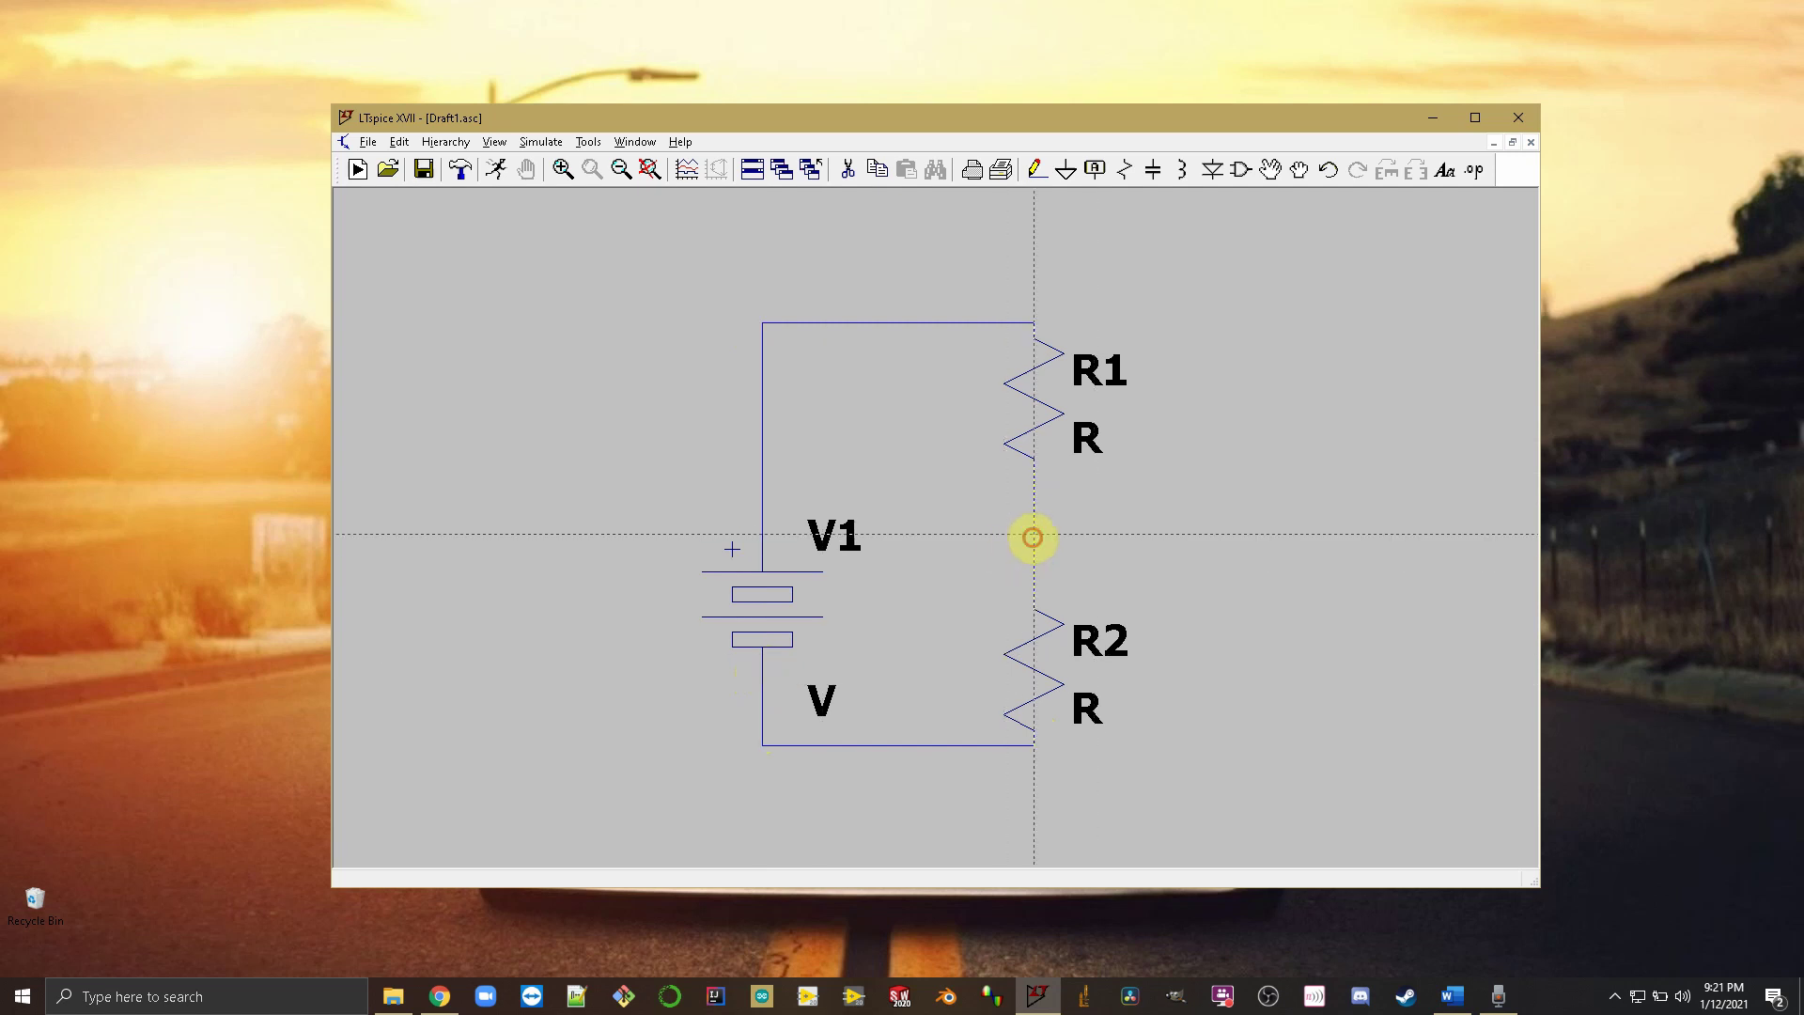
click(1032, 534)
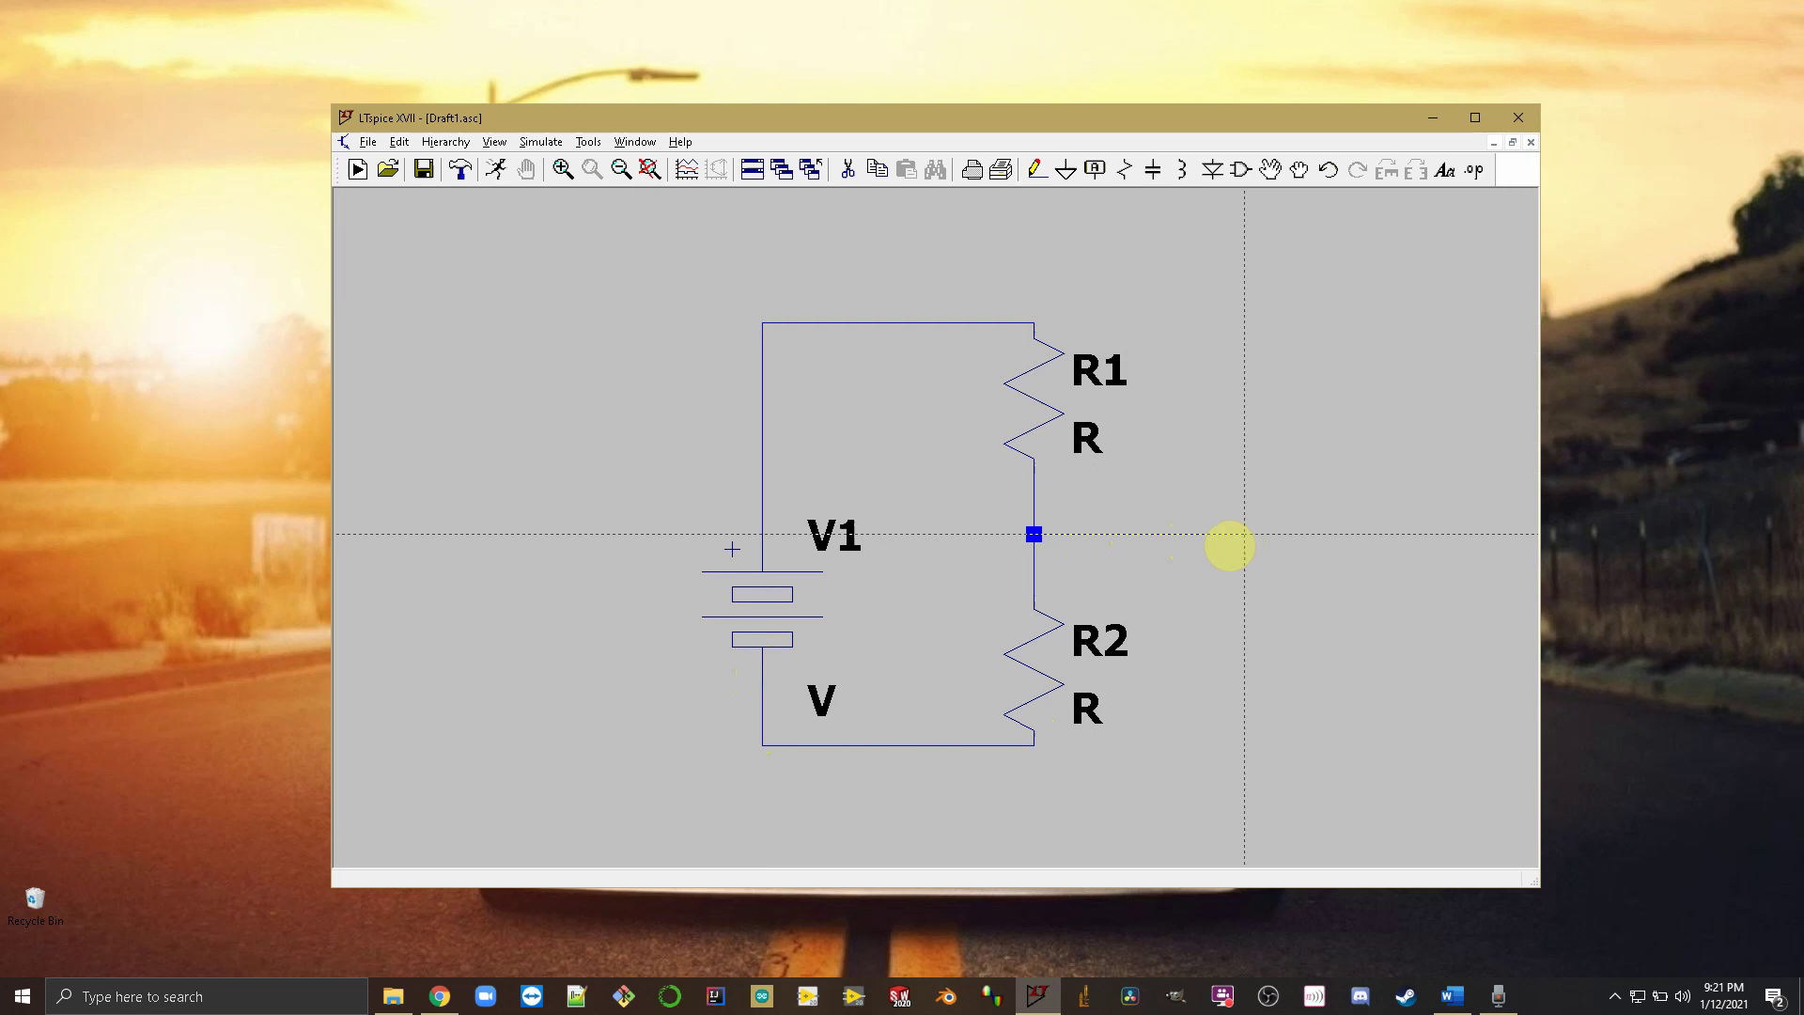
click(1229, 545)
- Place a ground symbol below the battery and wire it to the battery's negative node
click(1066, 169)
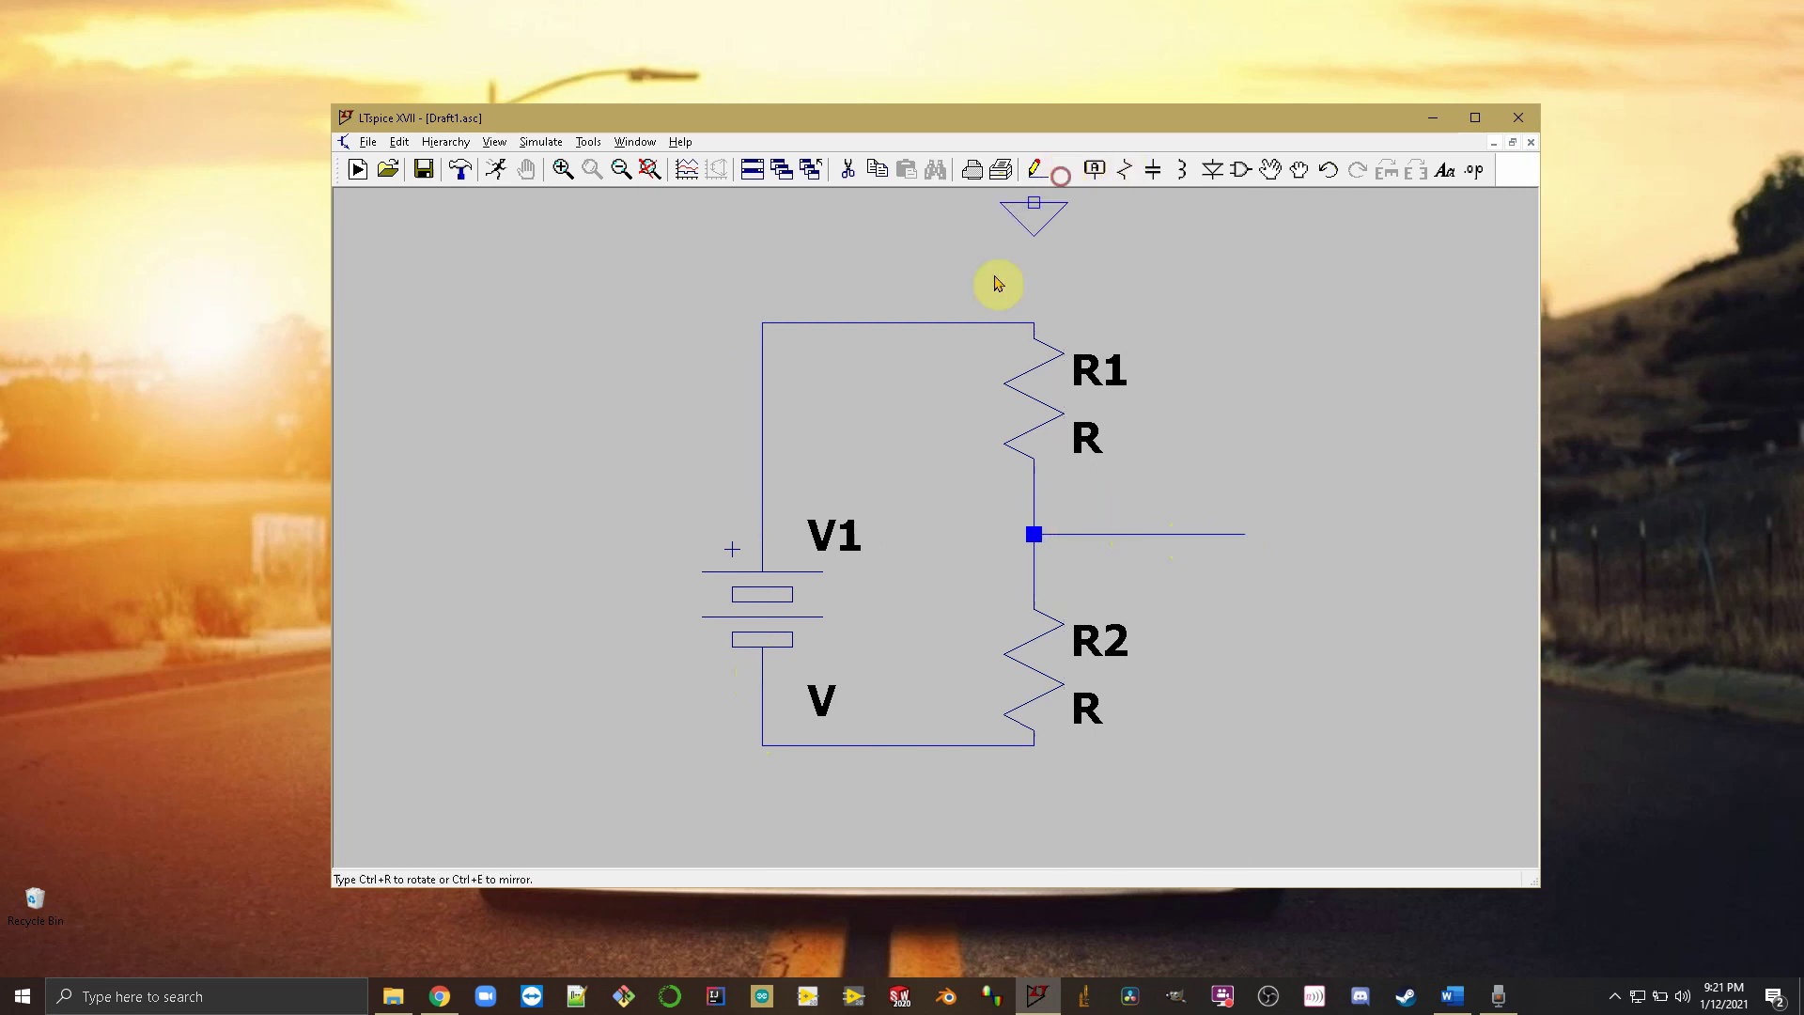
click(767, 783)
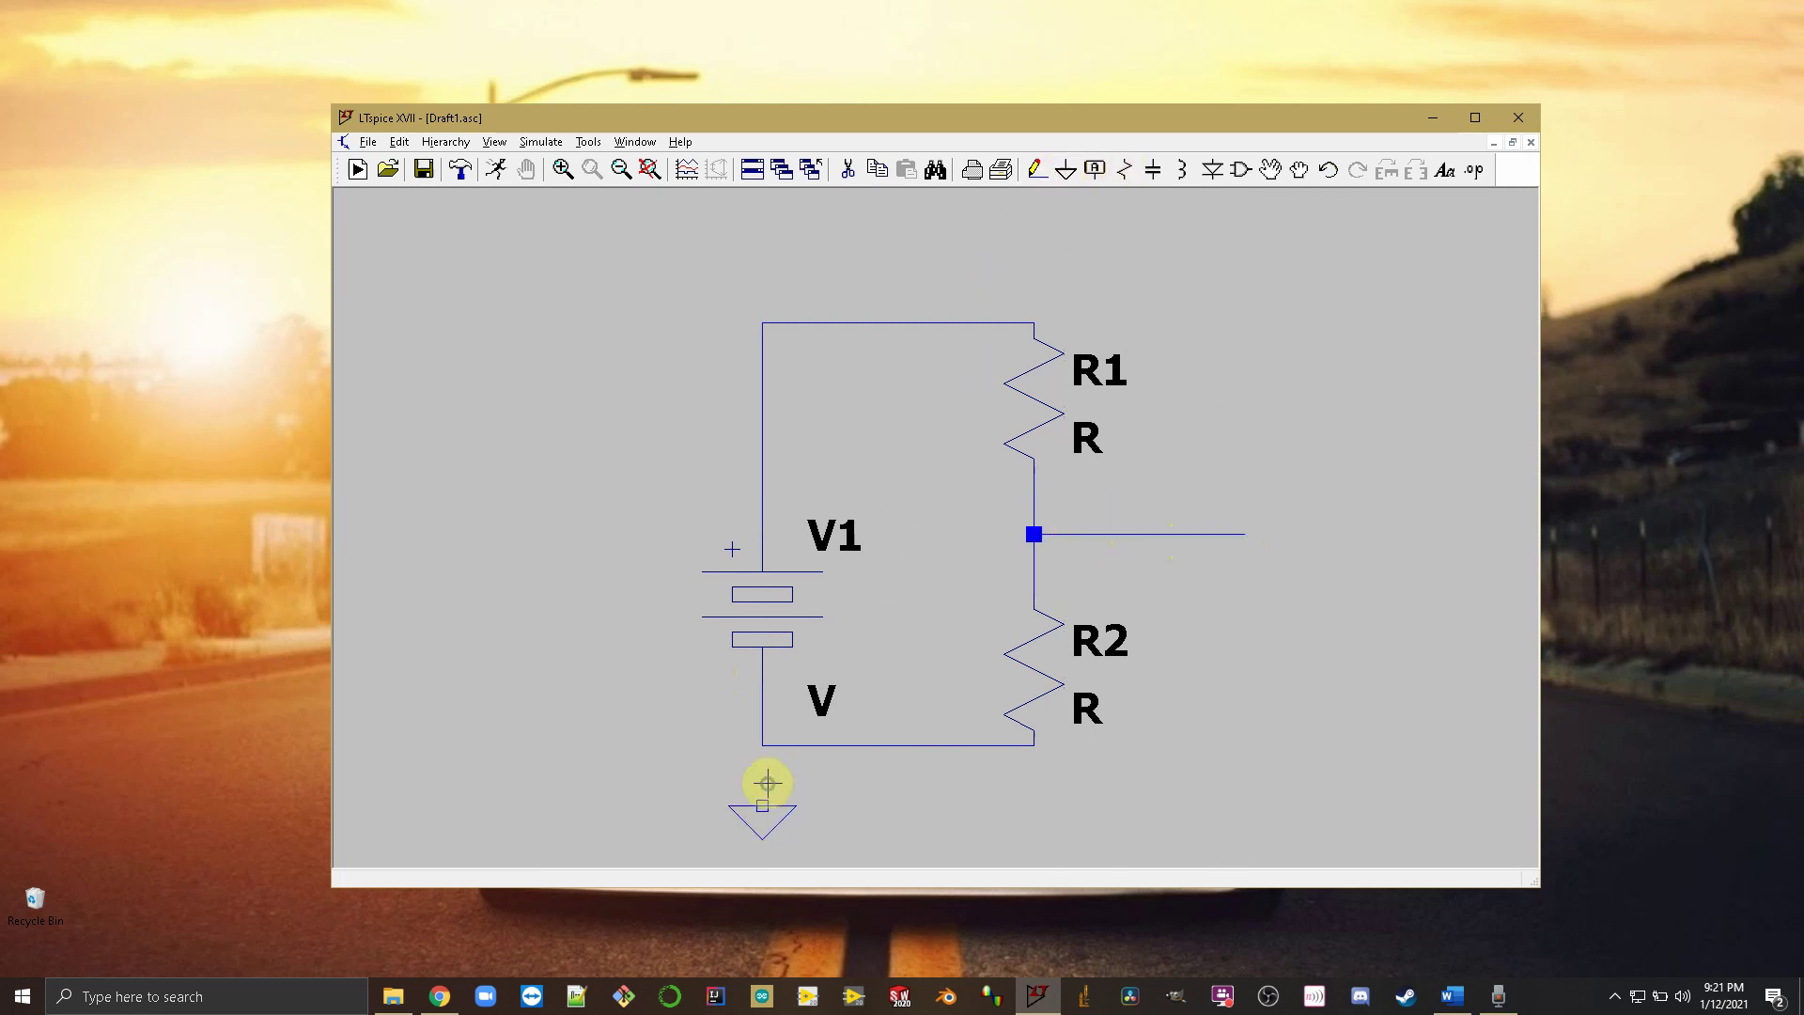
click(1038, 170)
click(762, 805)
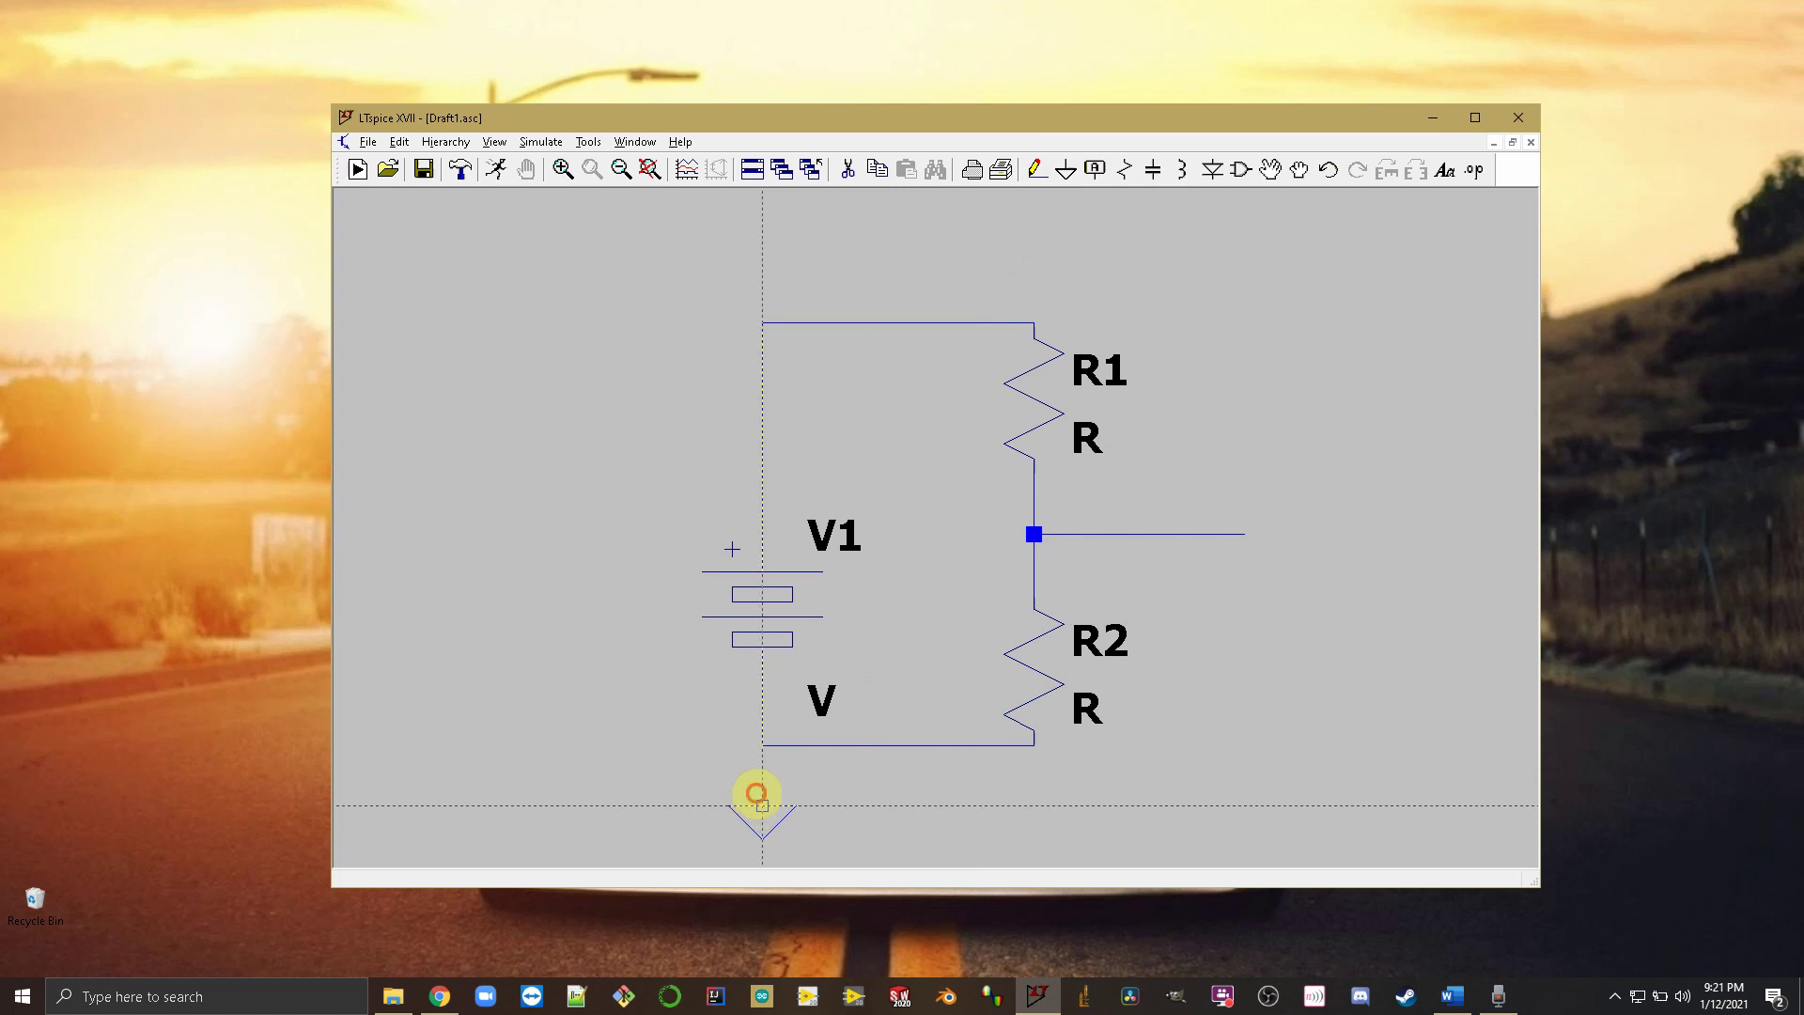
click(760, 745)
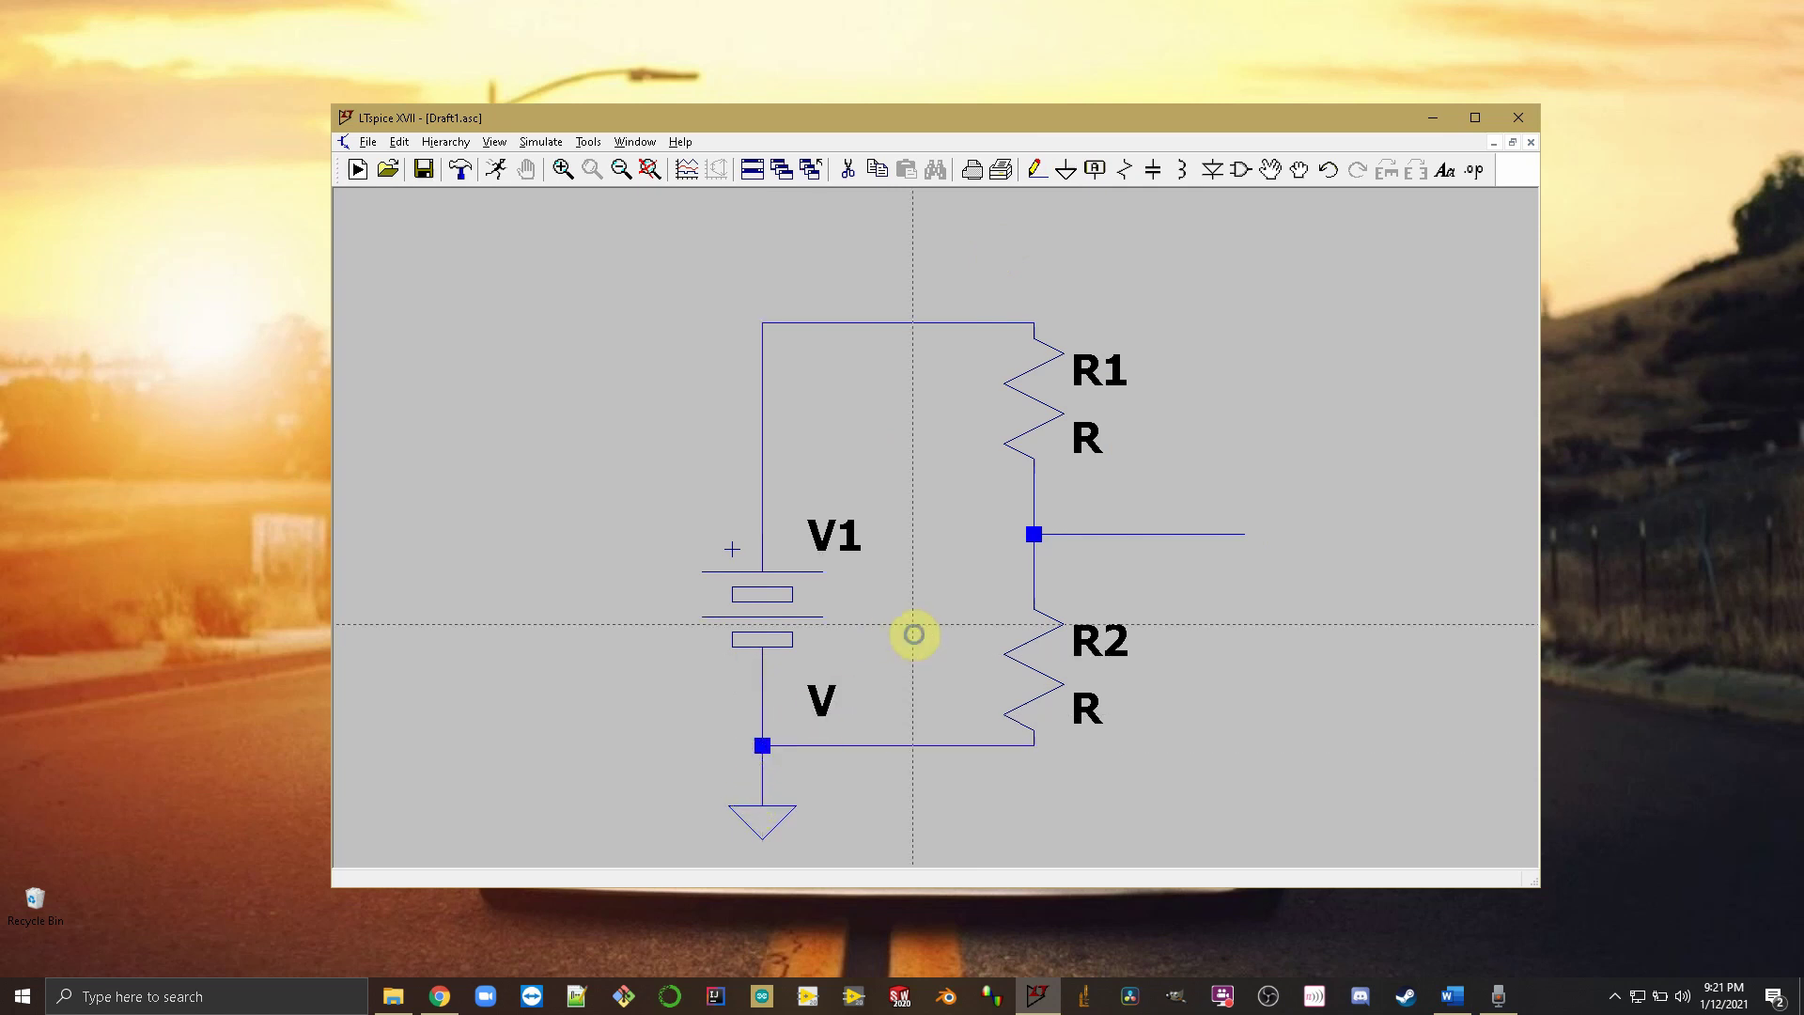
key(Escape)
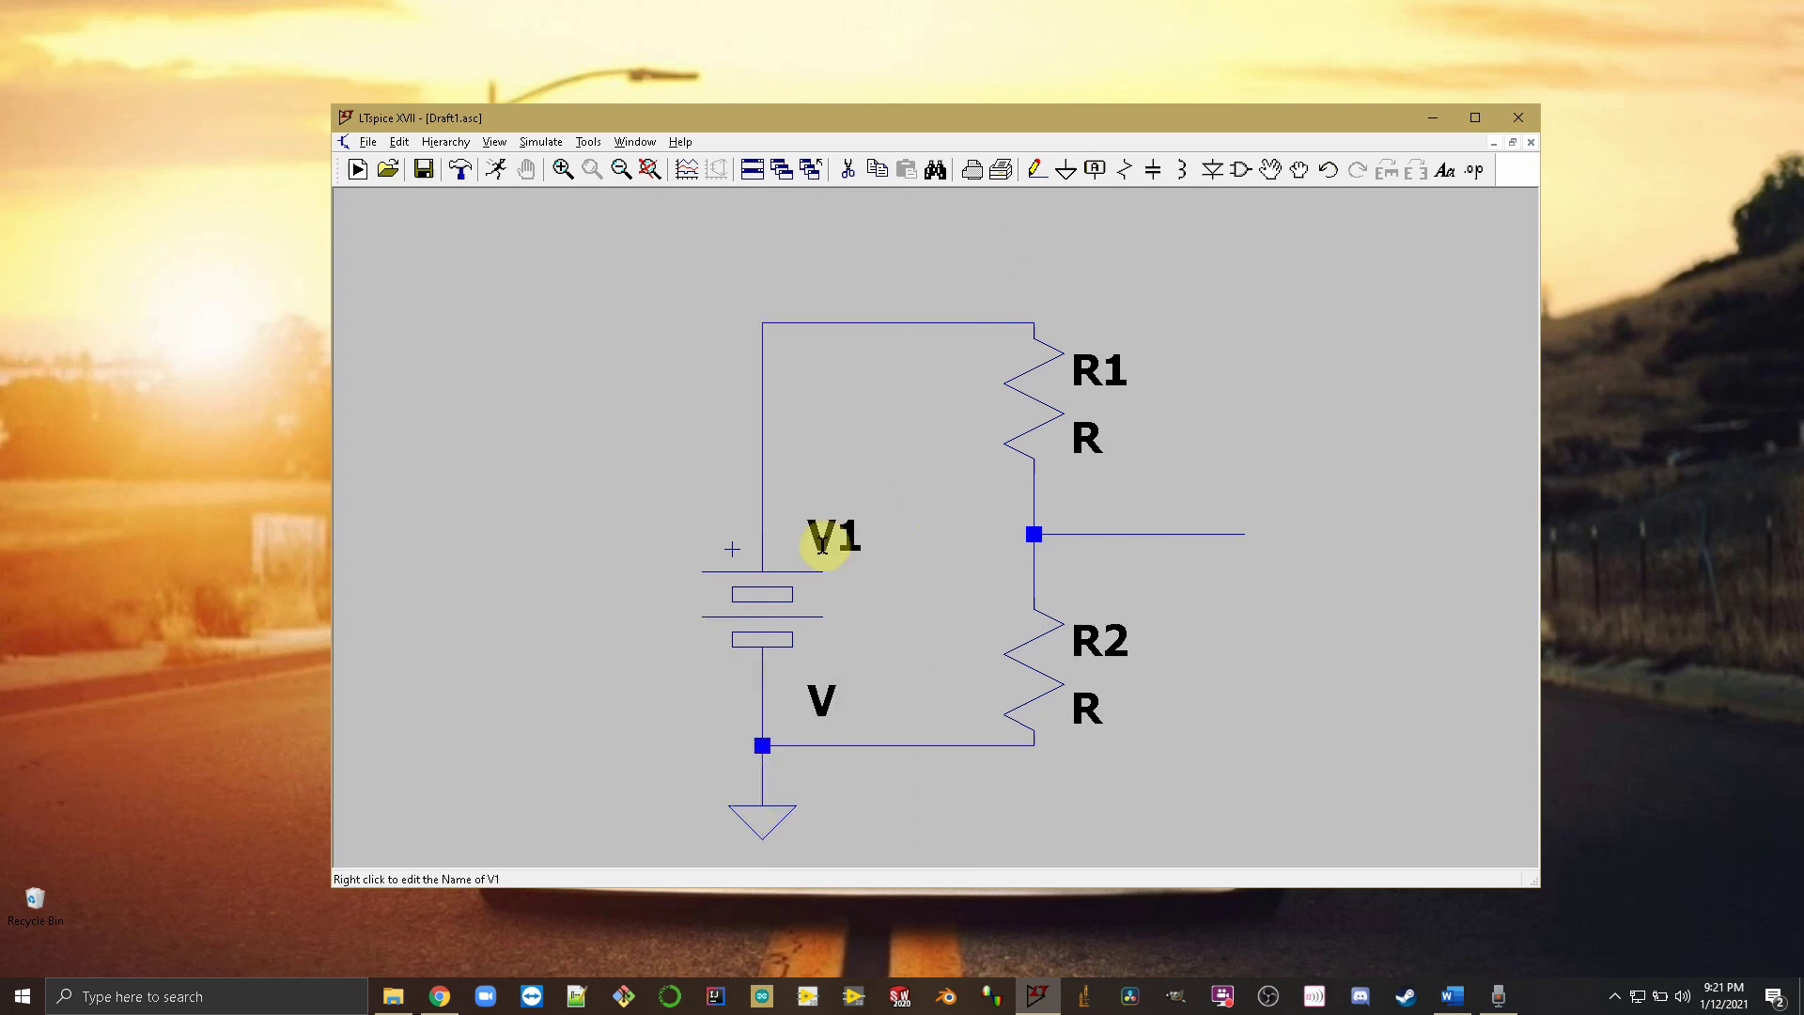
- Set the DC value of battery V1 to 12 V
right_click(786, 603)
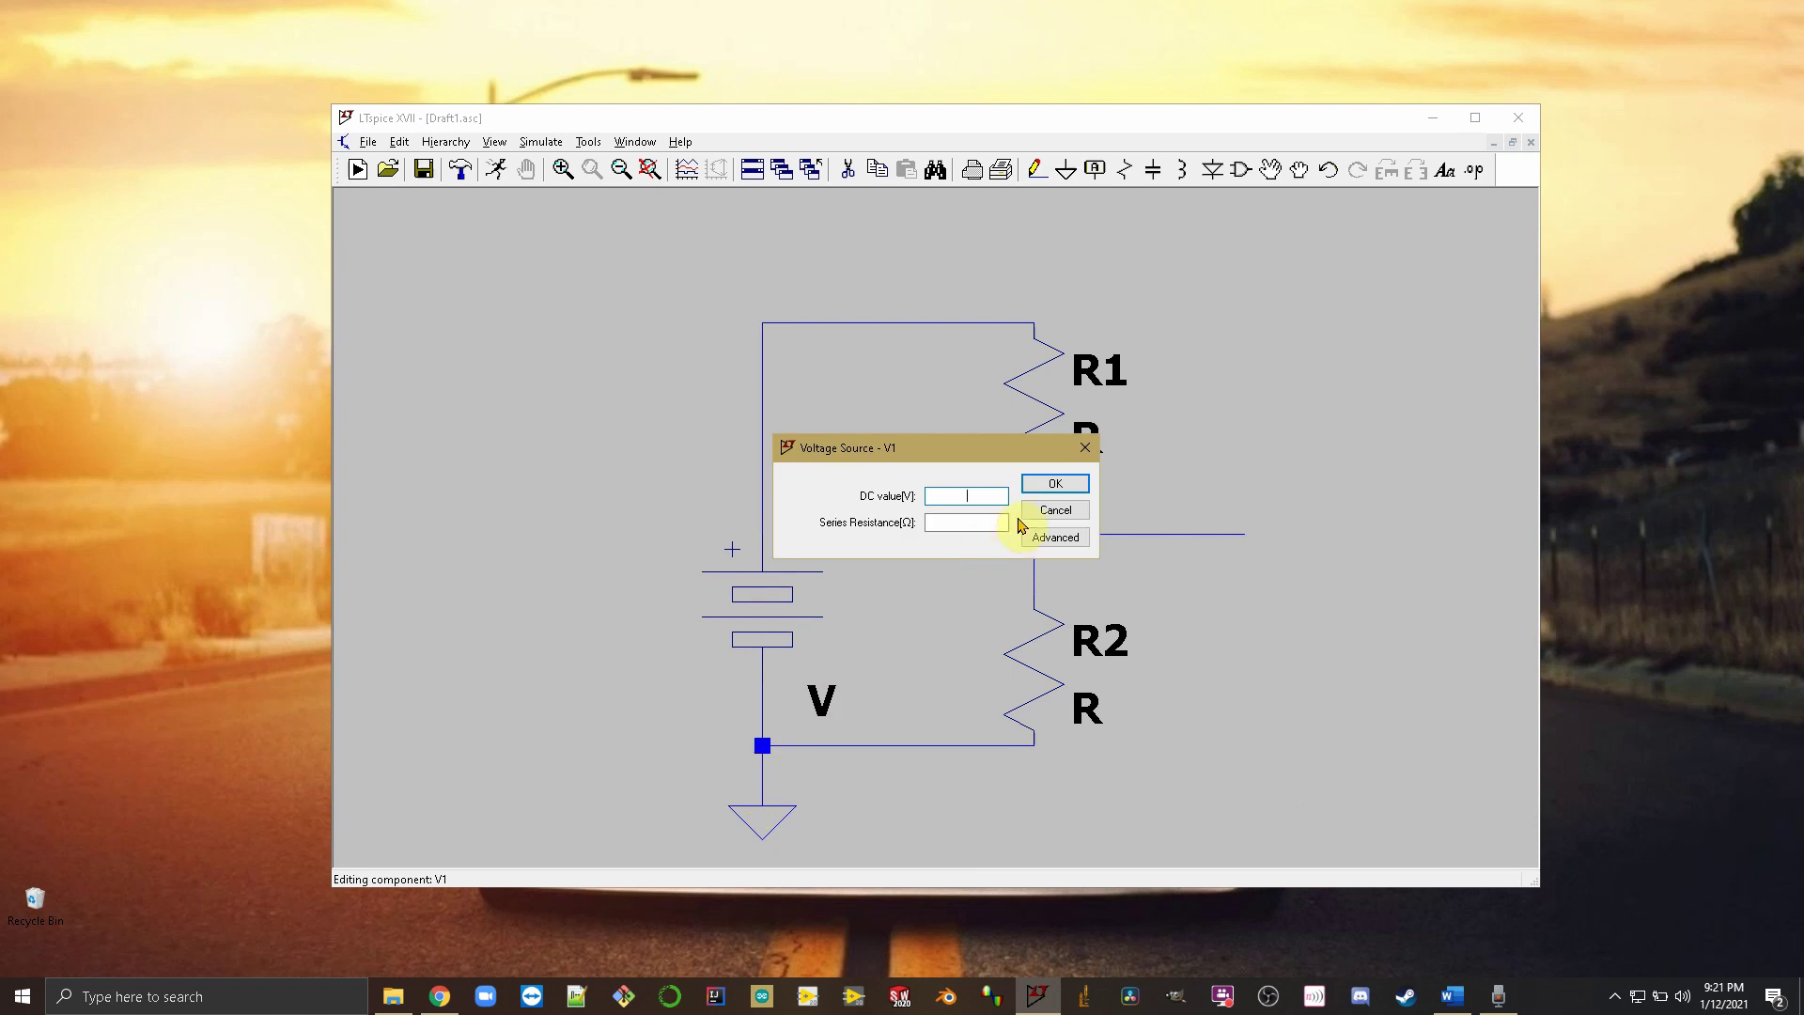
click(1045, 485)
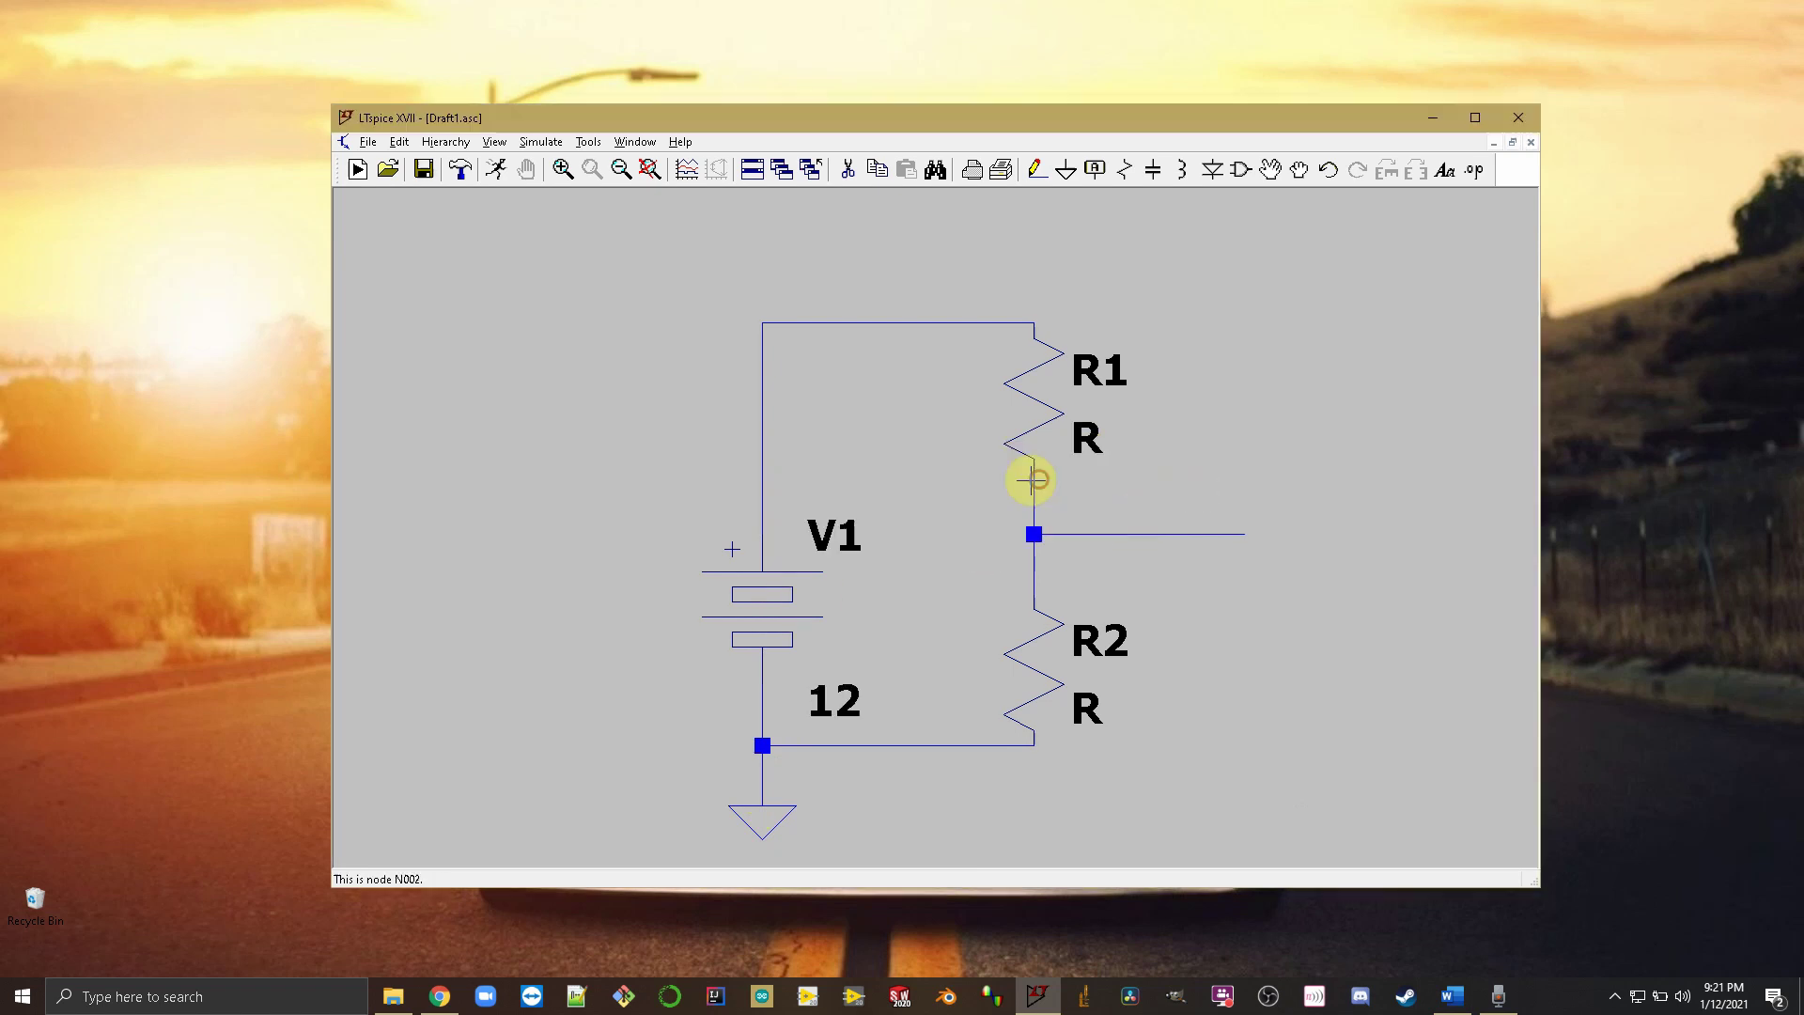
- Set the resistance of R1 to 2000 ohms and of R2 to 1000 ohms
right_click(1059, 382)
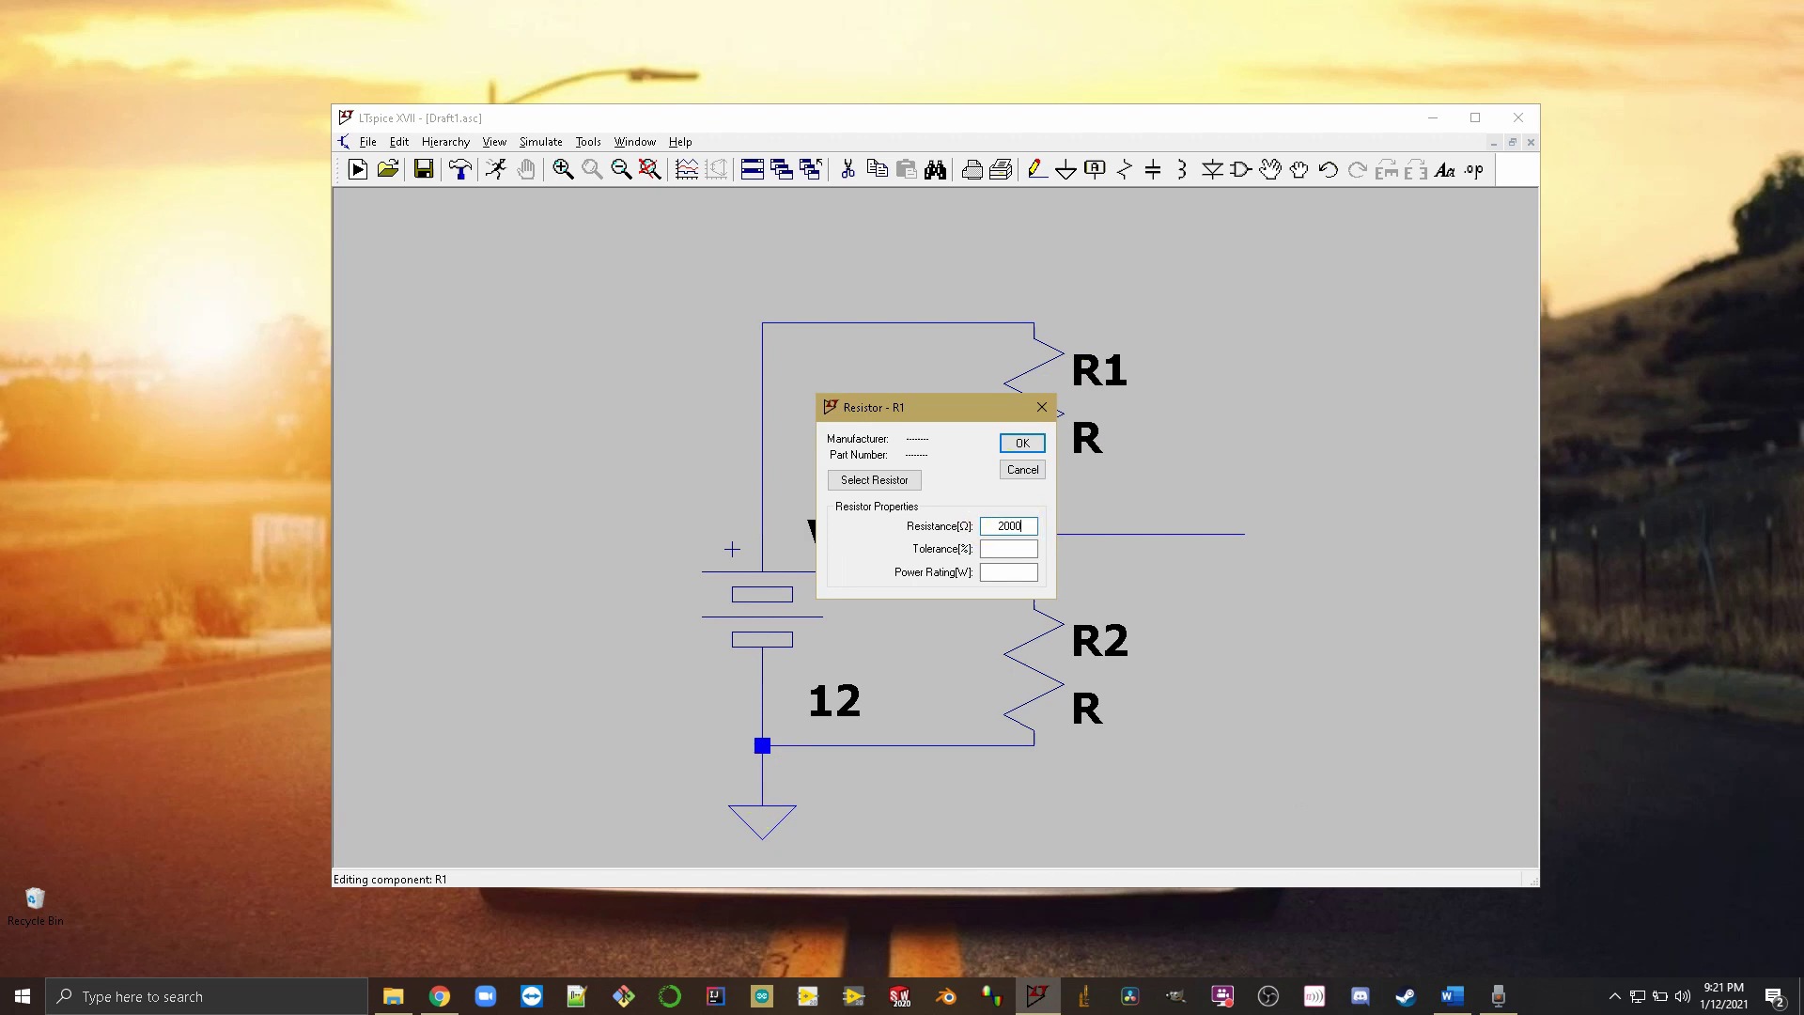
text(2000)
click(1022, 442)
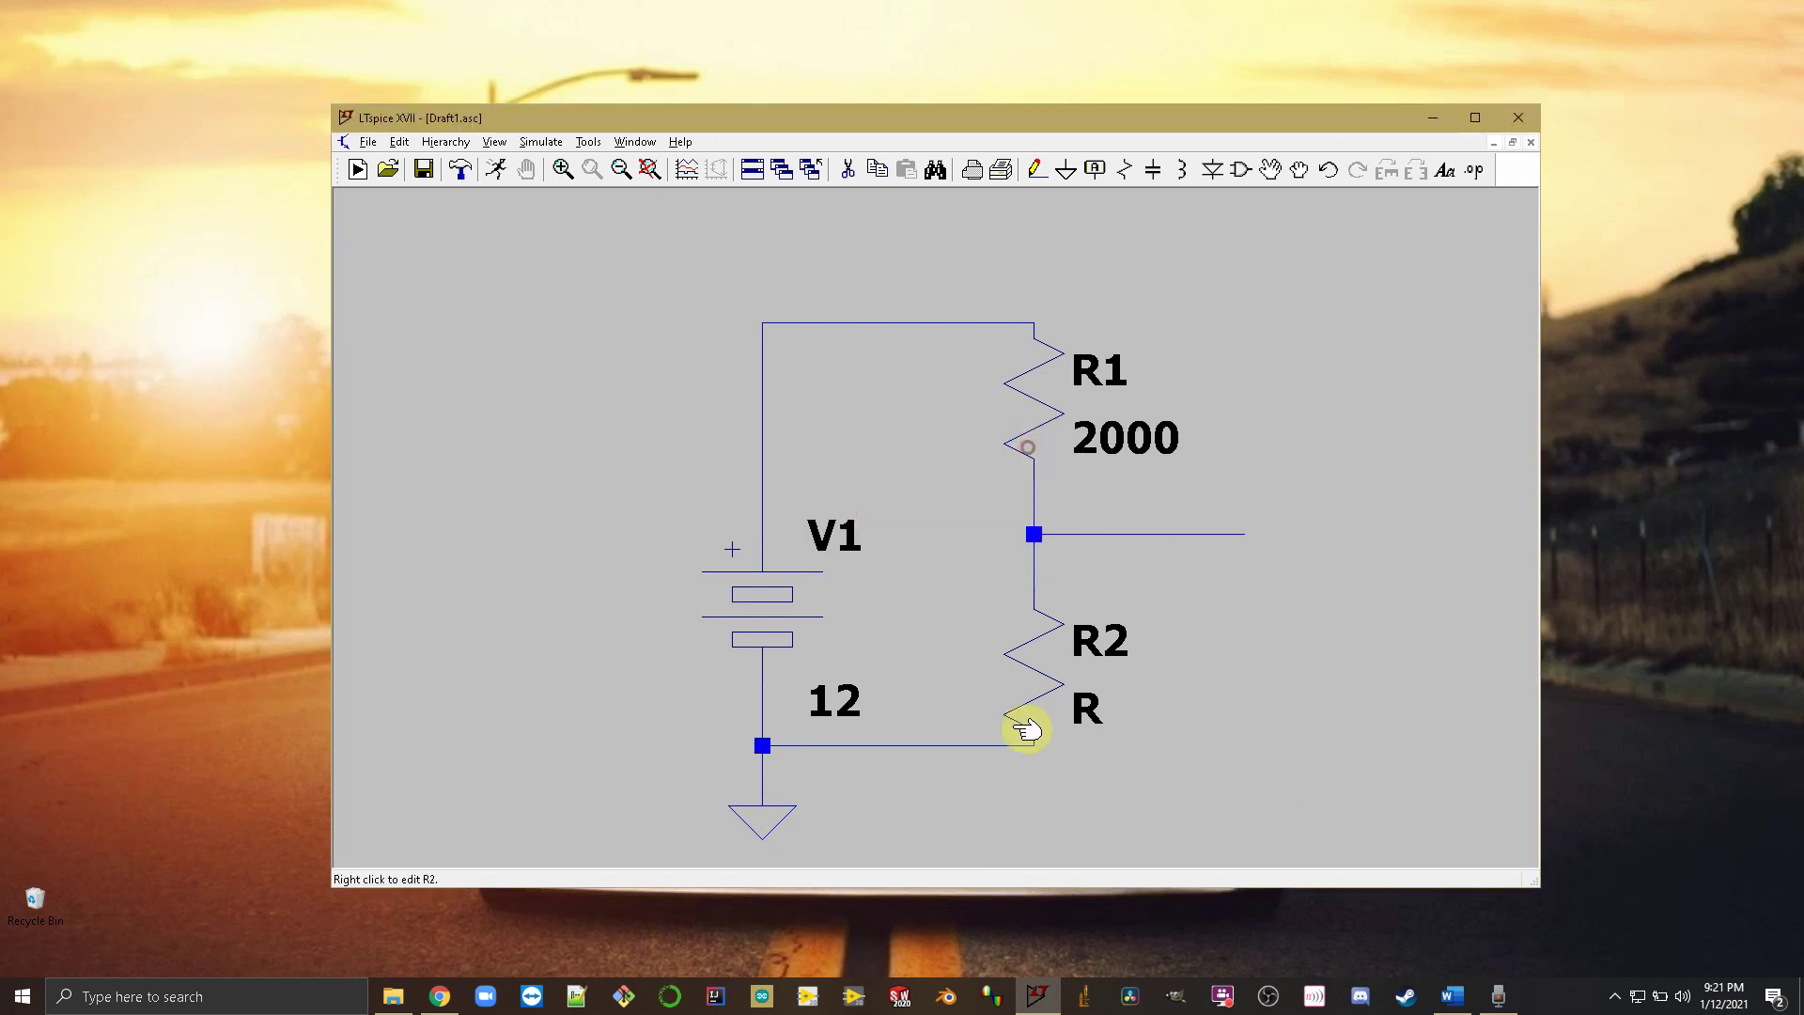
right_click(1034, 678)
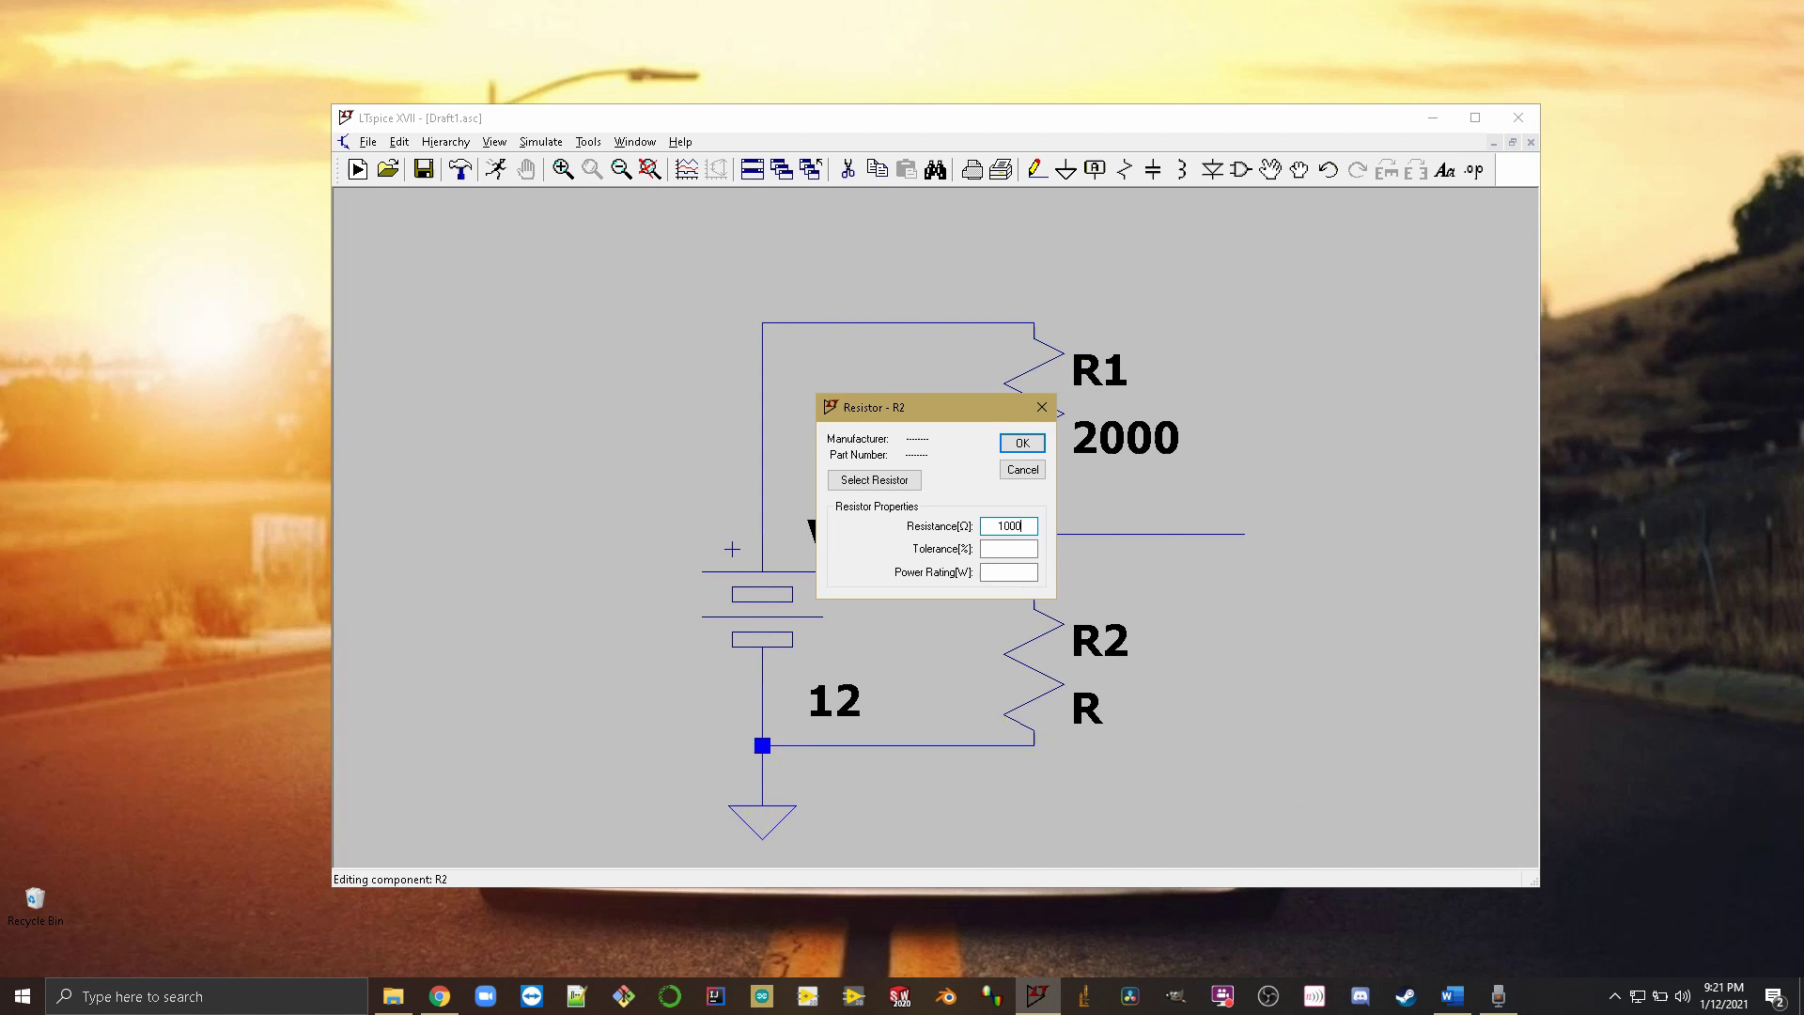
click(1021, 446)
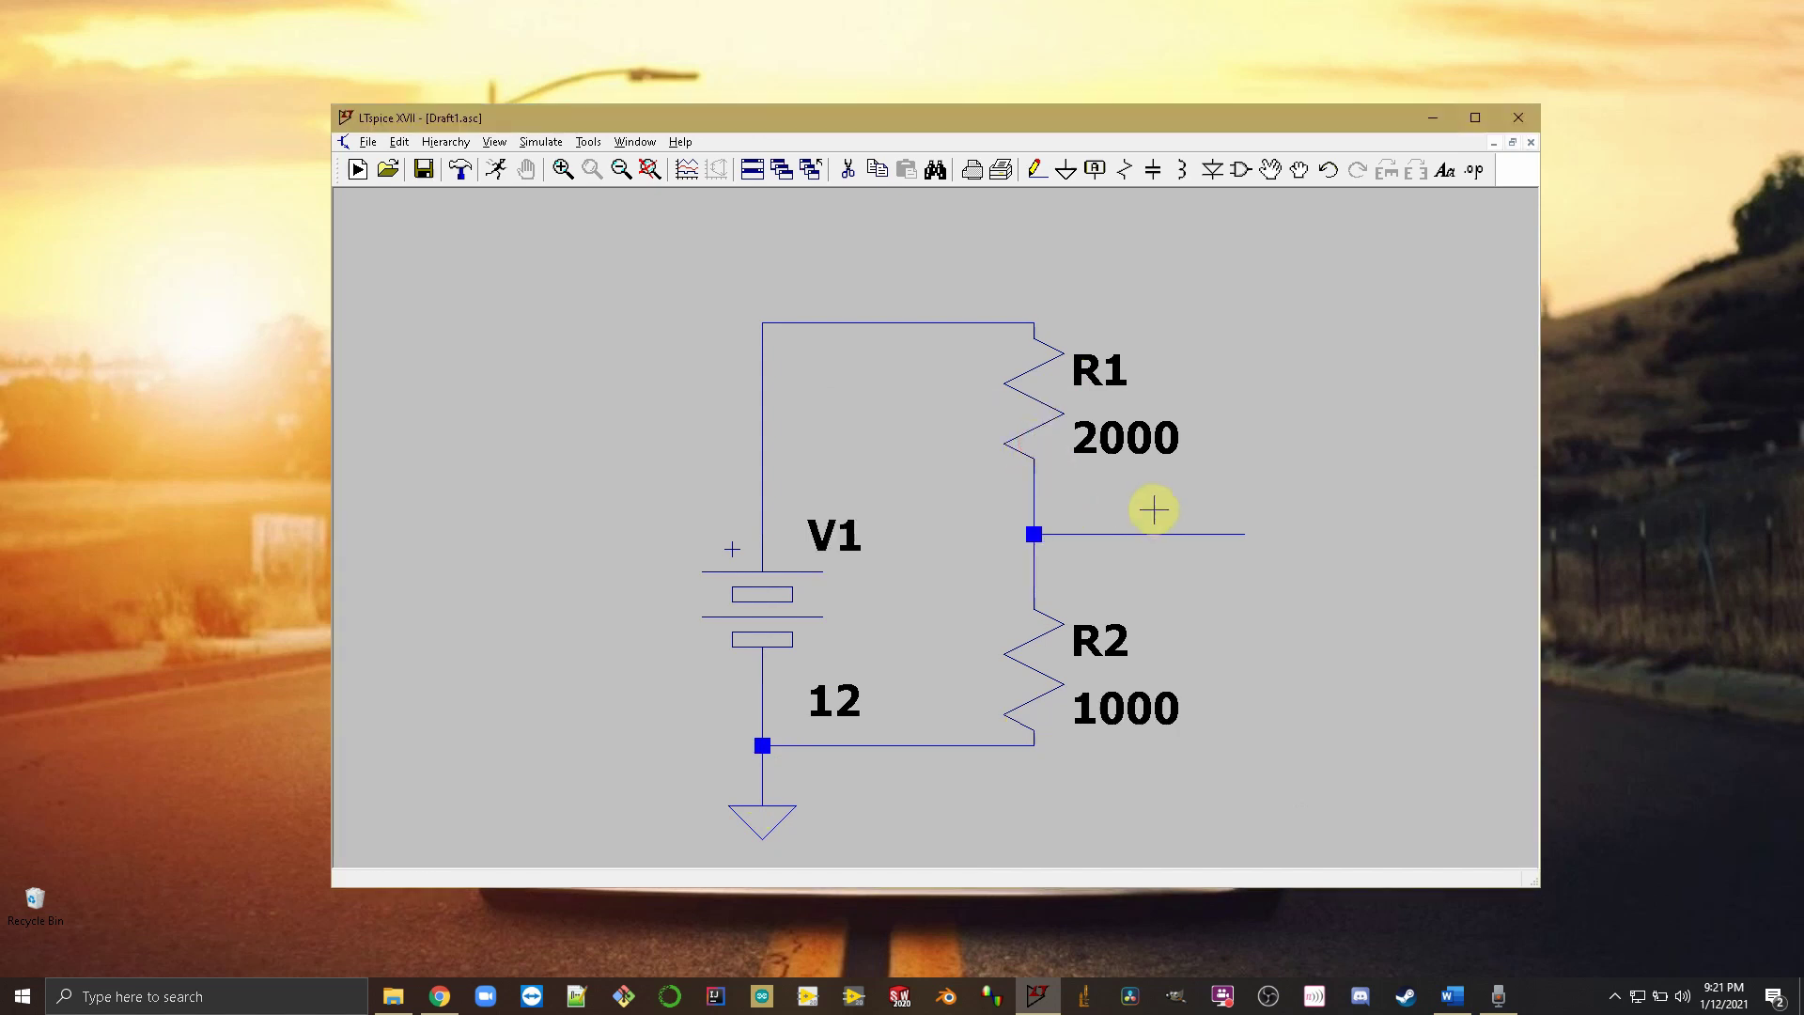
- Run the simulation as a DC operating point analysis (.op)
click(499, 170)
key(Escape)
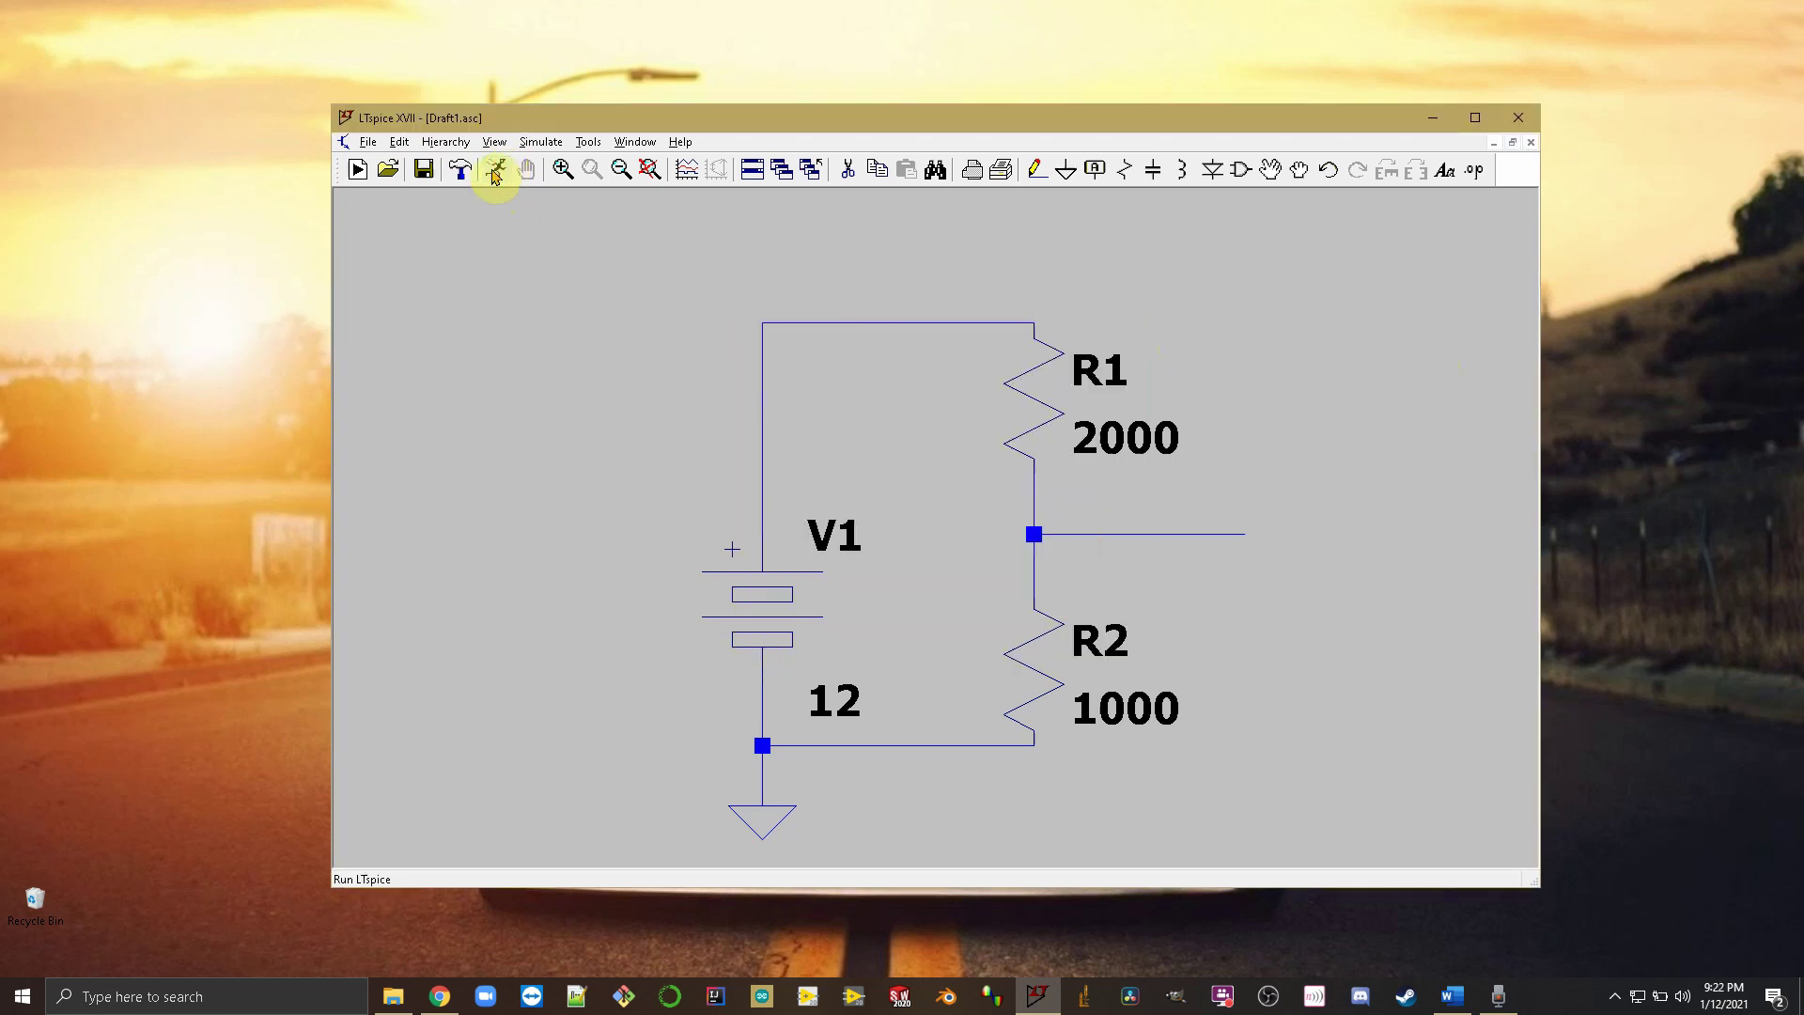
click(495, 175)
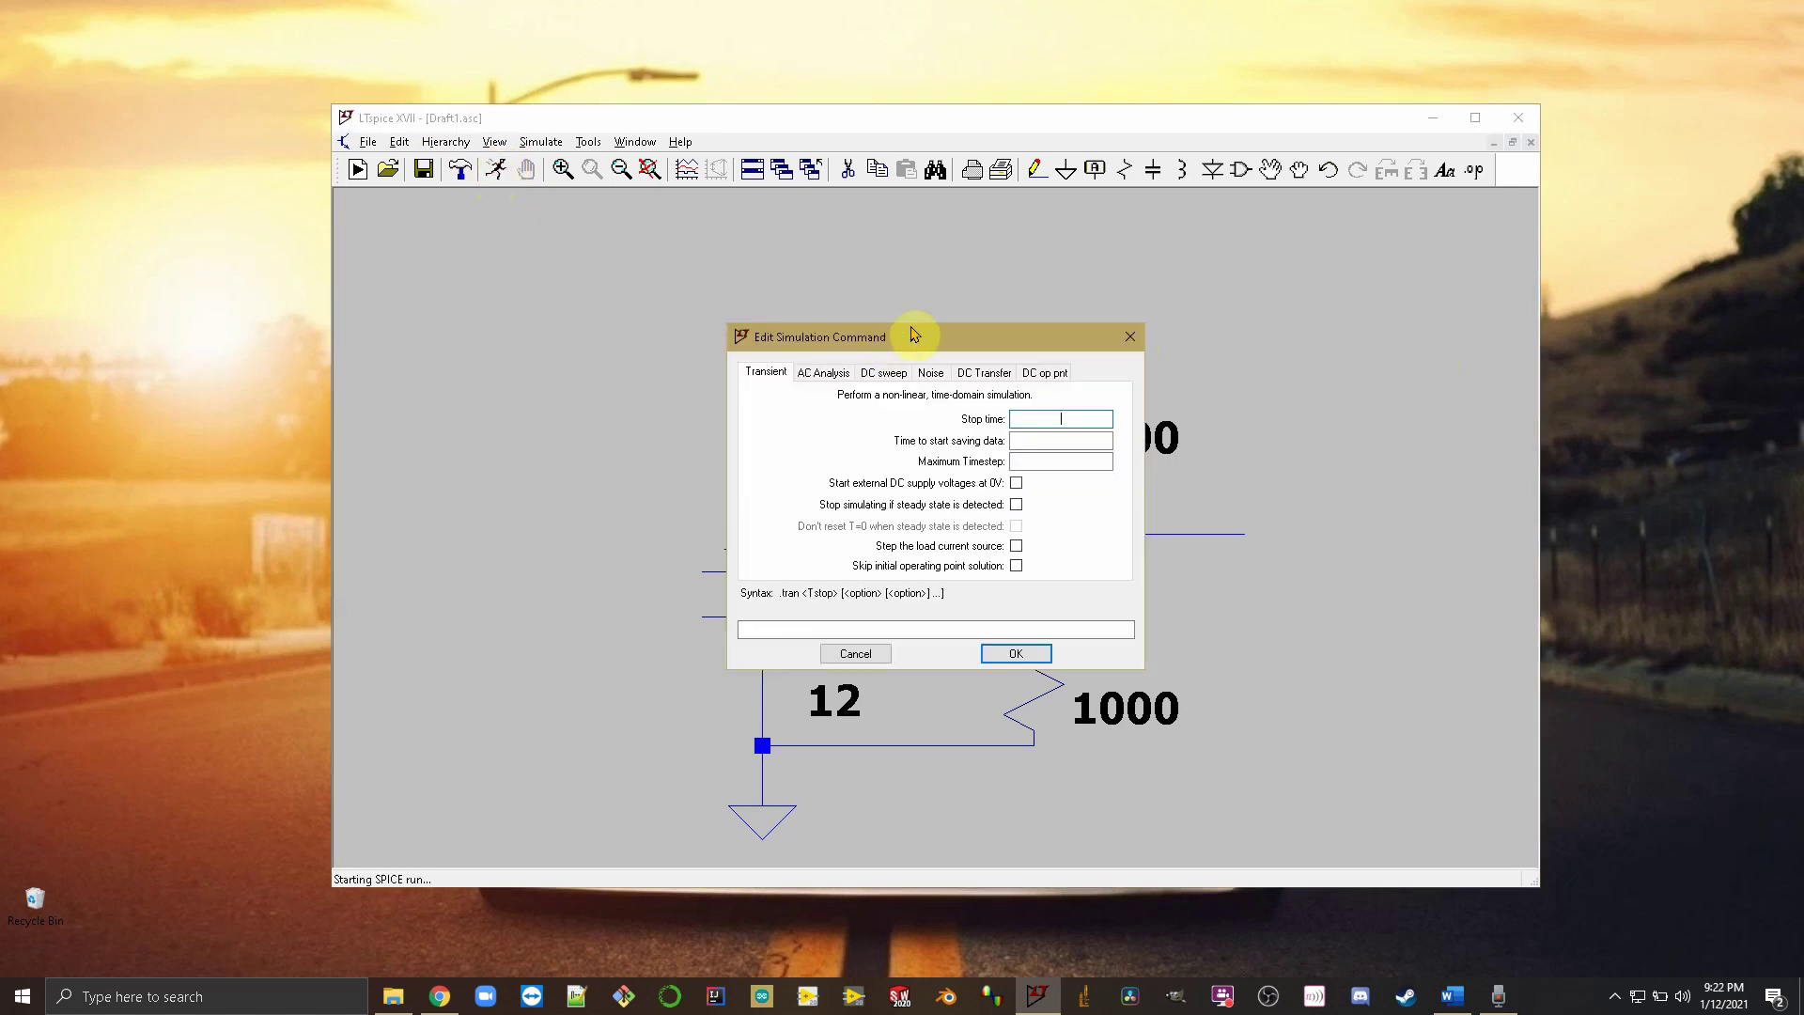
click(1041, 371)
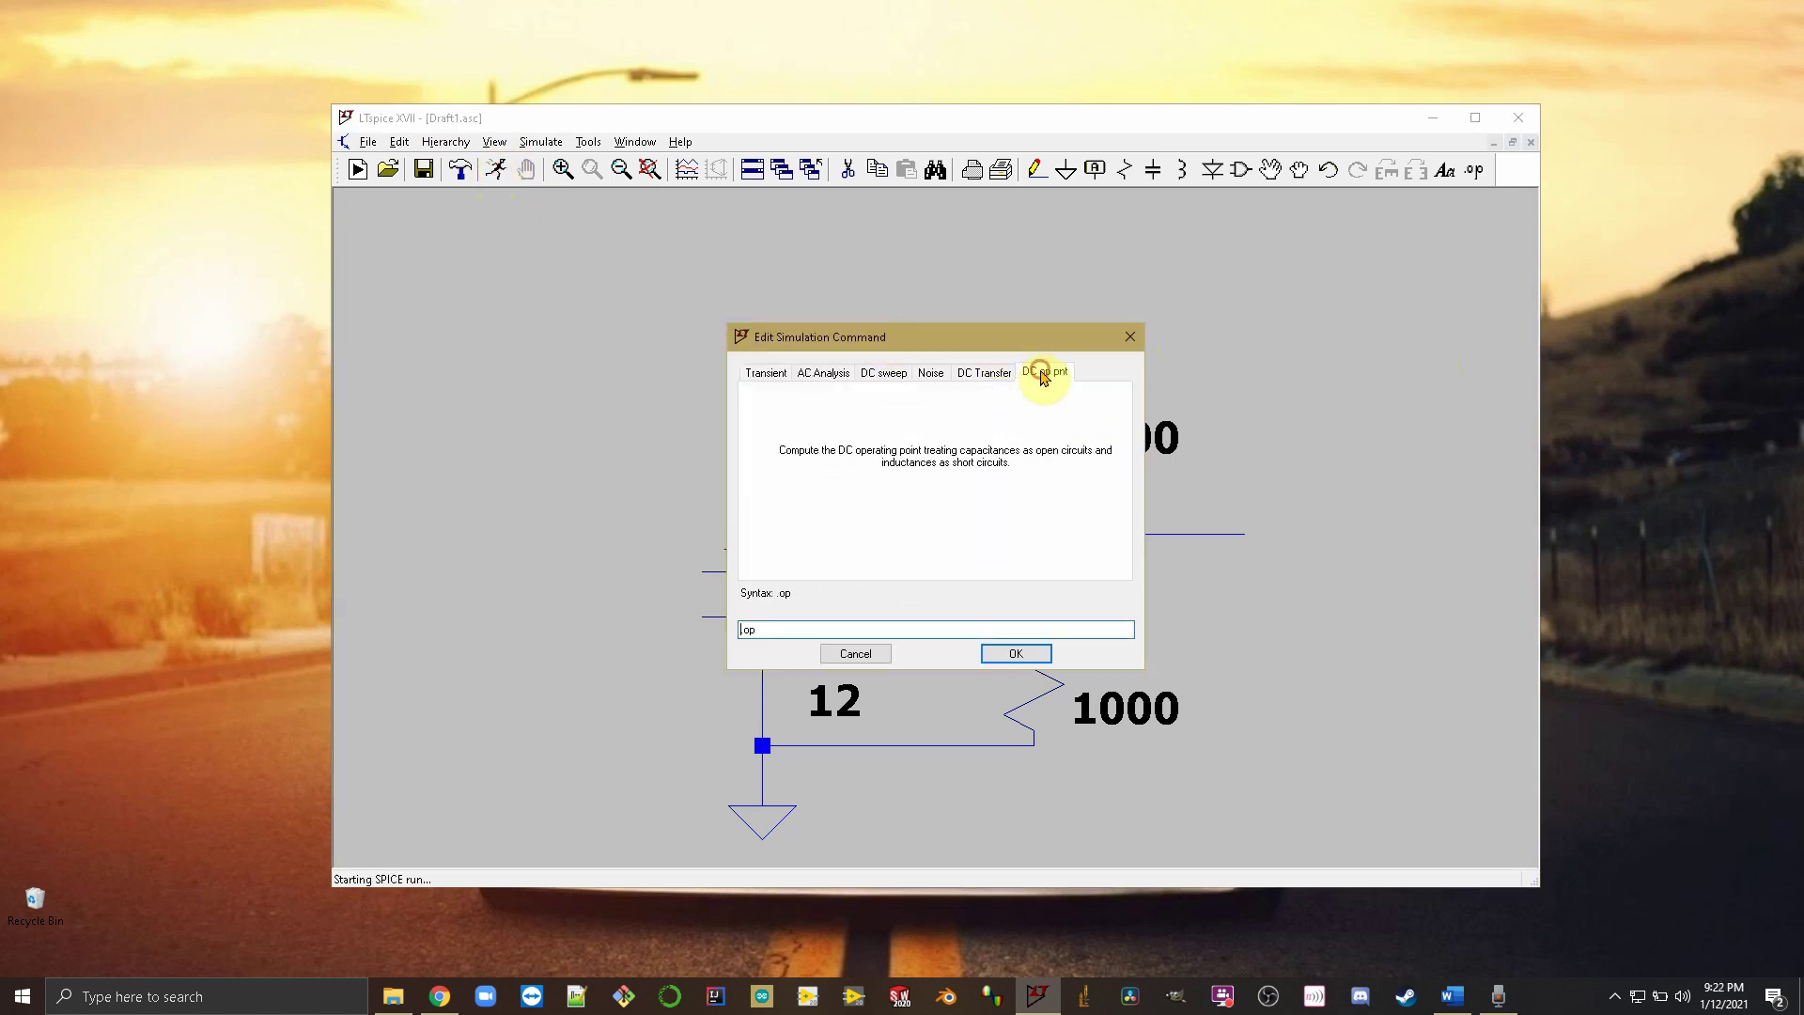
click(1016, 653)
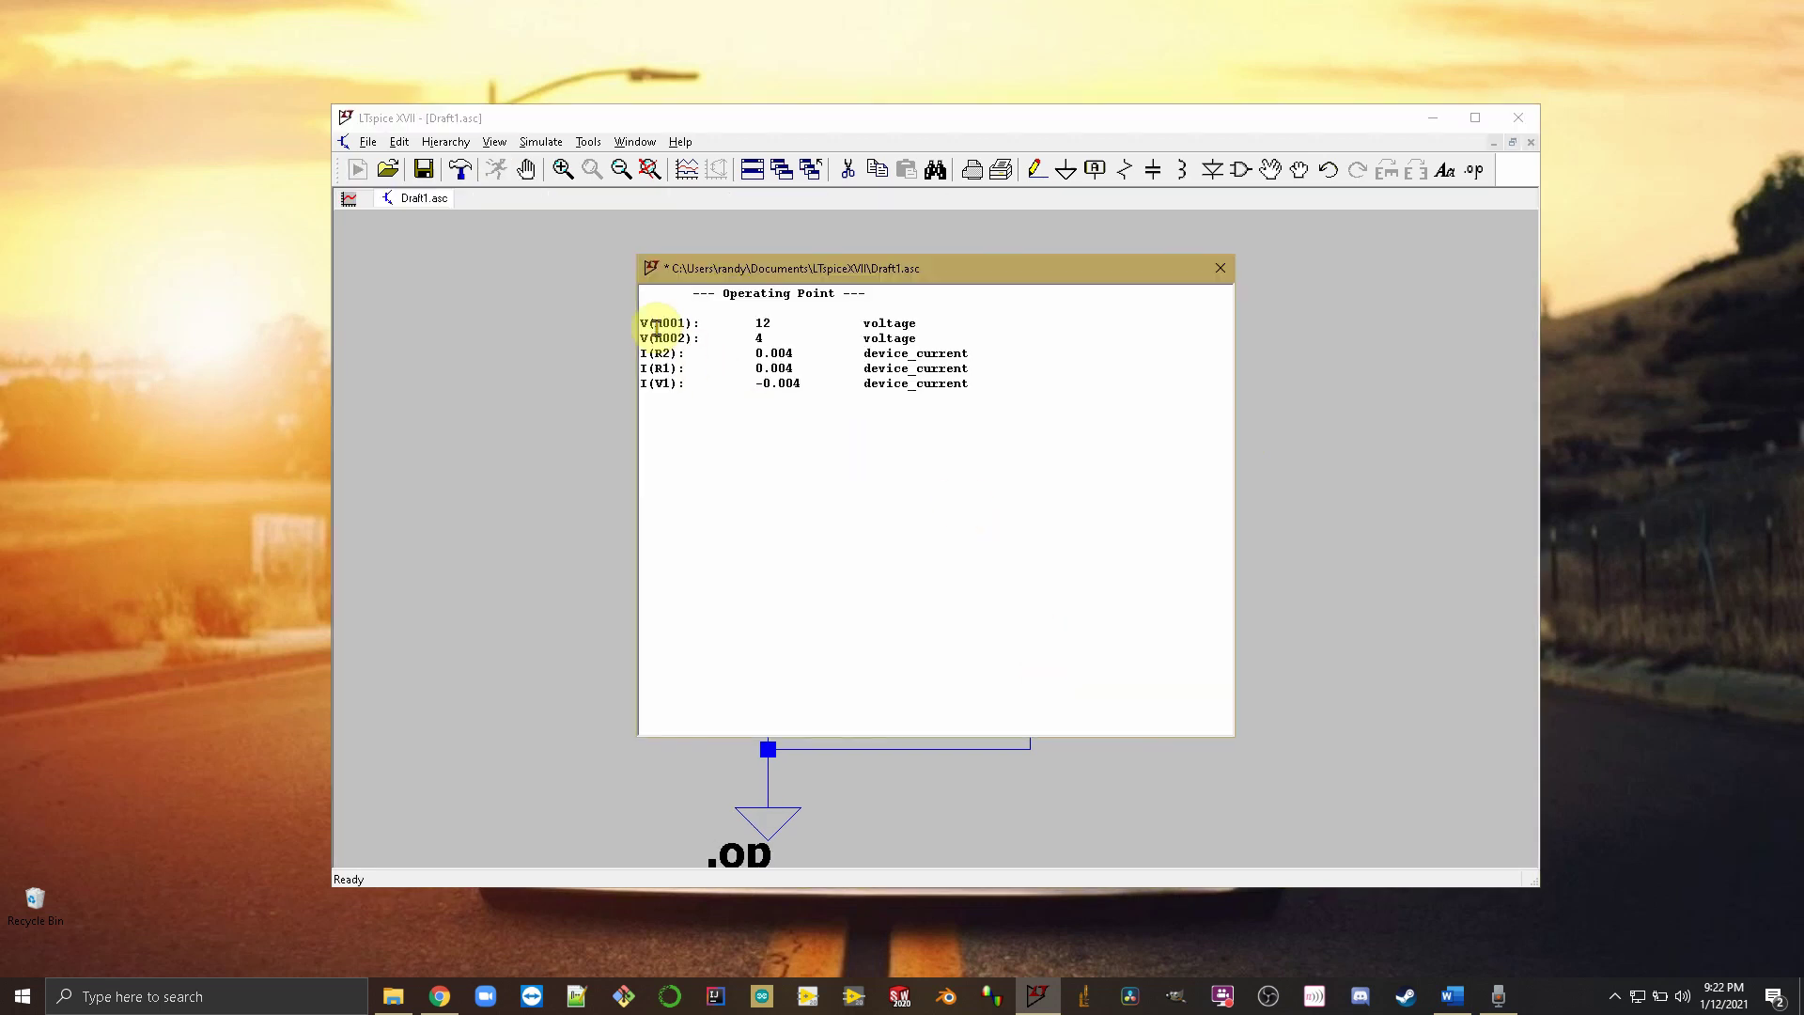
- Check the node voltages in the operating point results, close them and inspect the divider's output wire
drag(645, 337, 918, 325)
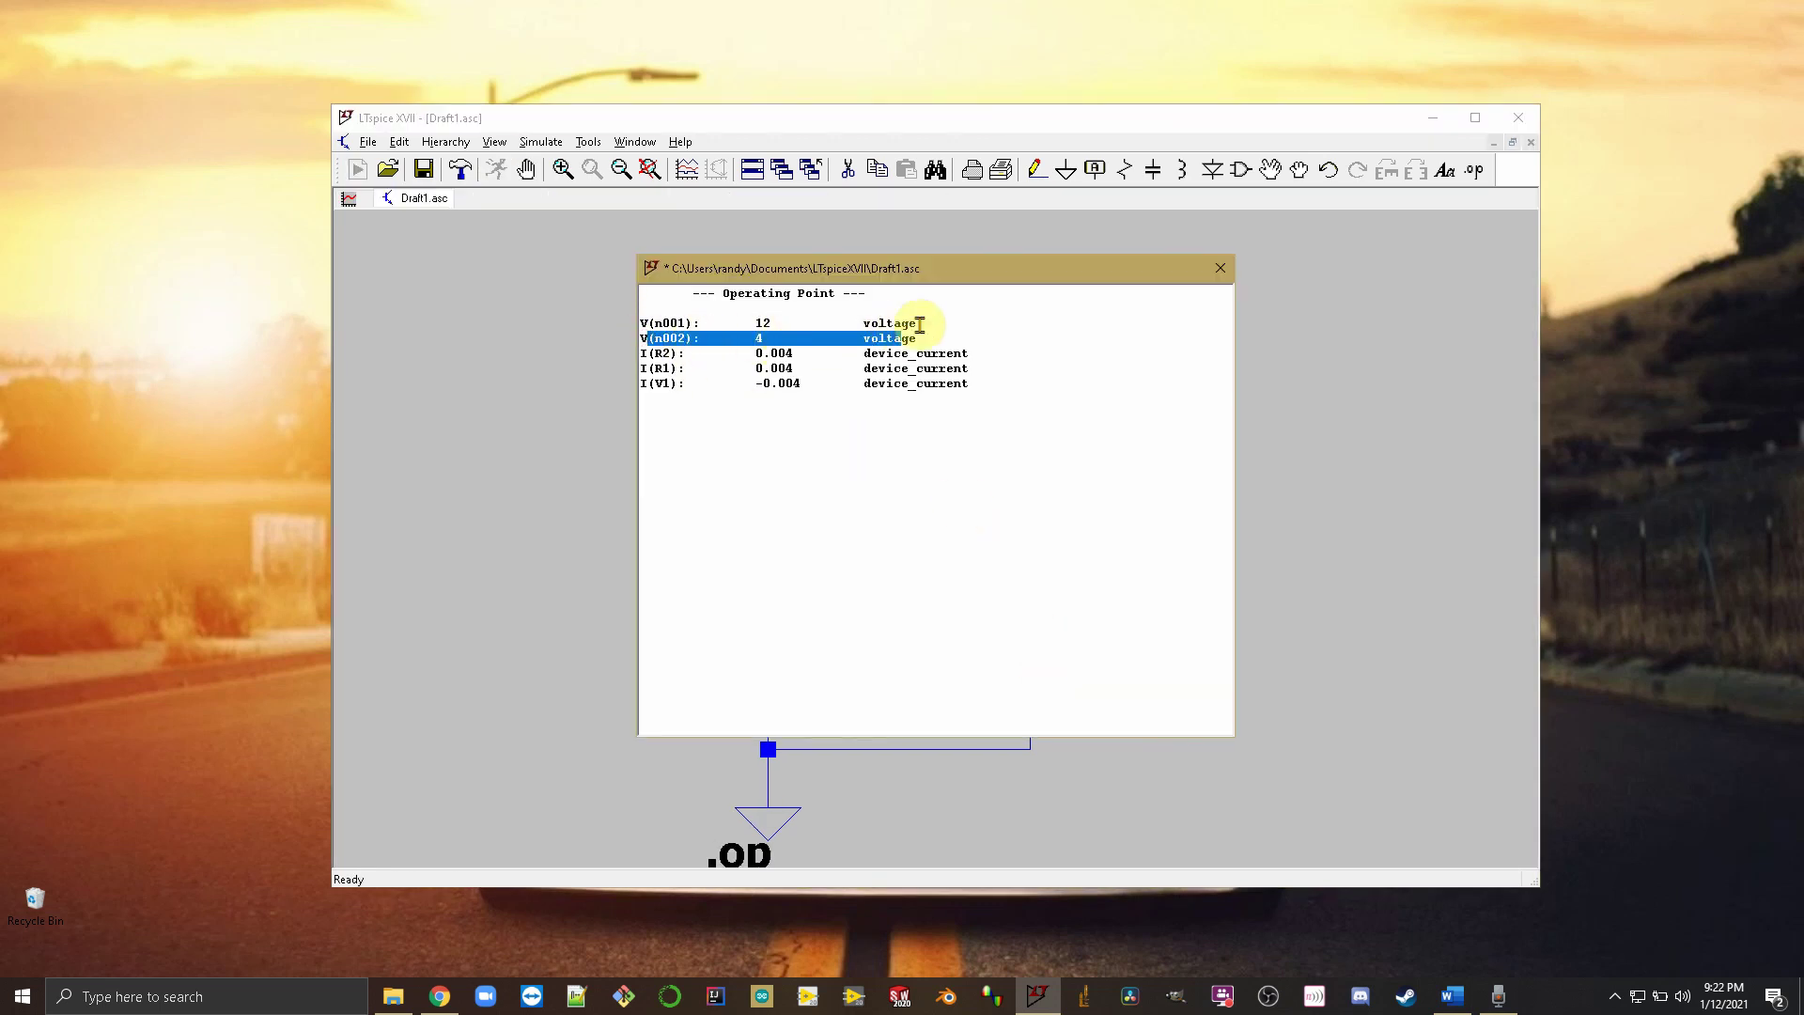
click(1222, 270)
mouse_move(1156, 535)
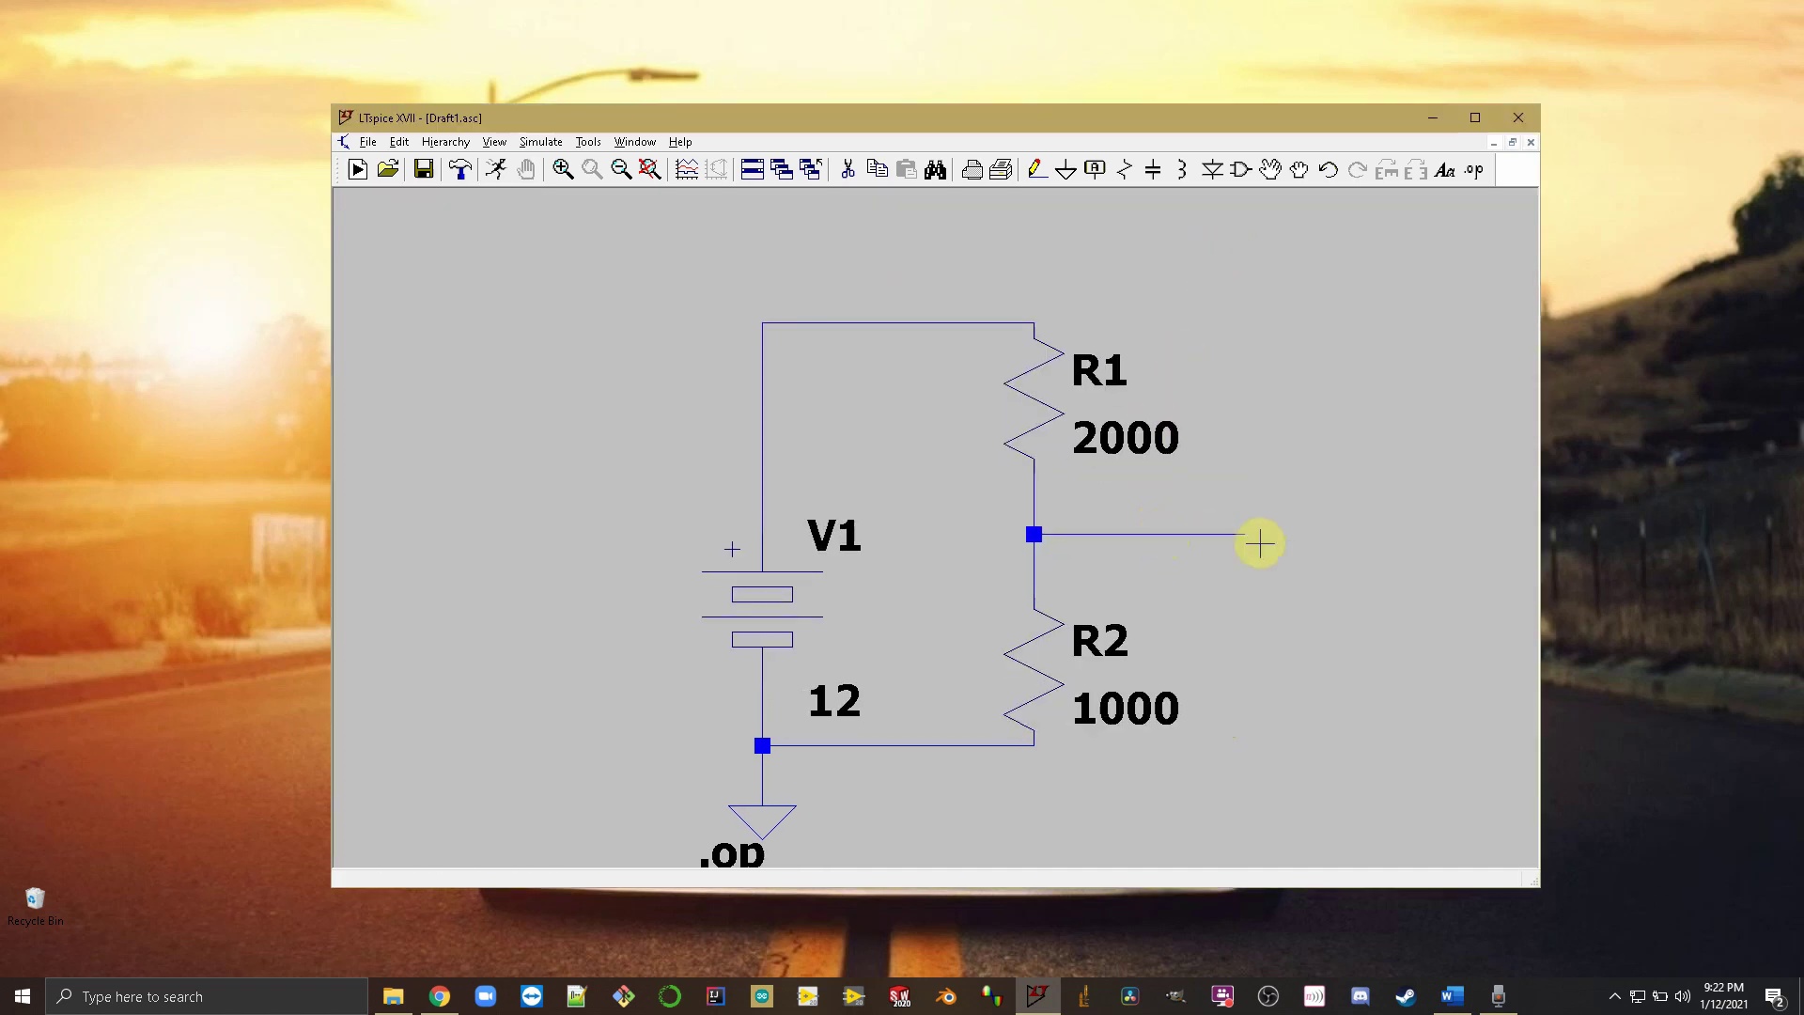
click(1183, 535)
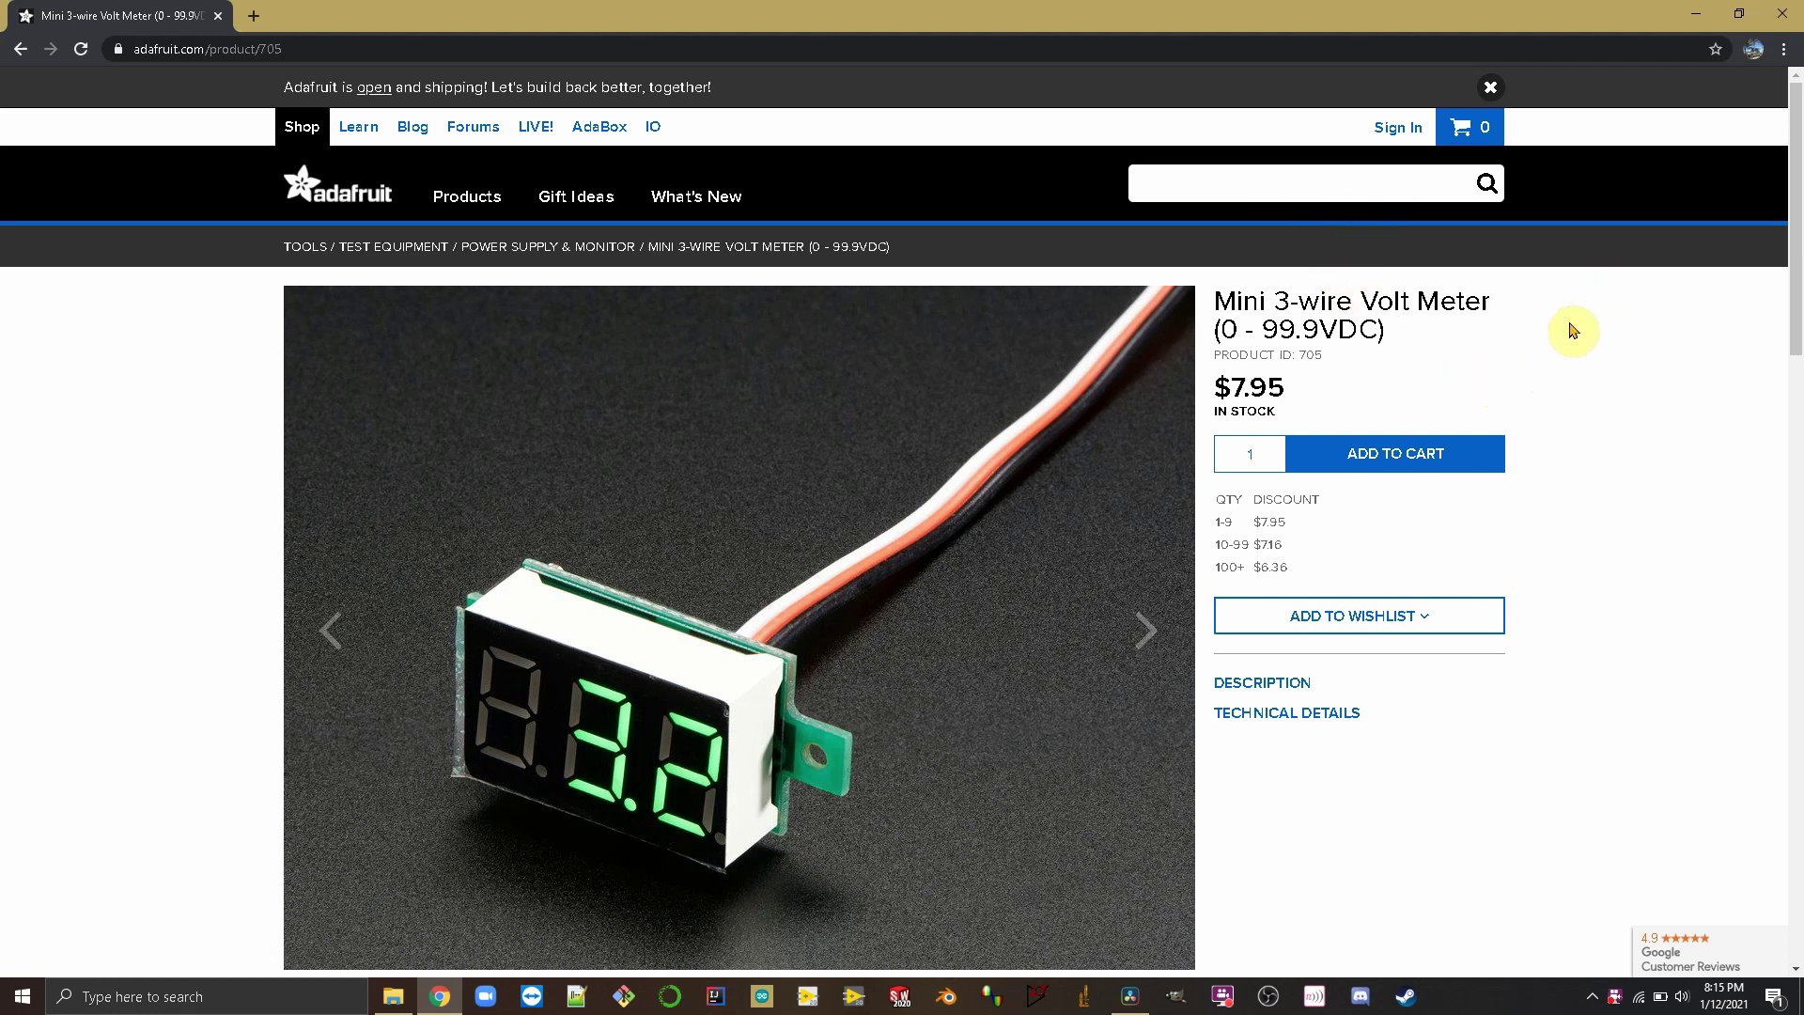
- Switch to the browser and look through the Adafruit product page for the Mini 3-wire Volt Meter
scroll(1573, 331, down, 2)
scroll(1573, 331, down, 3)
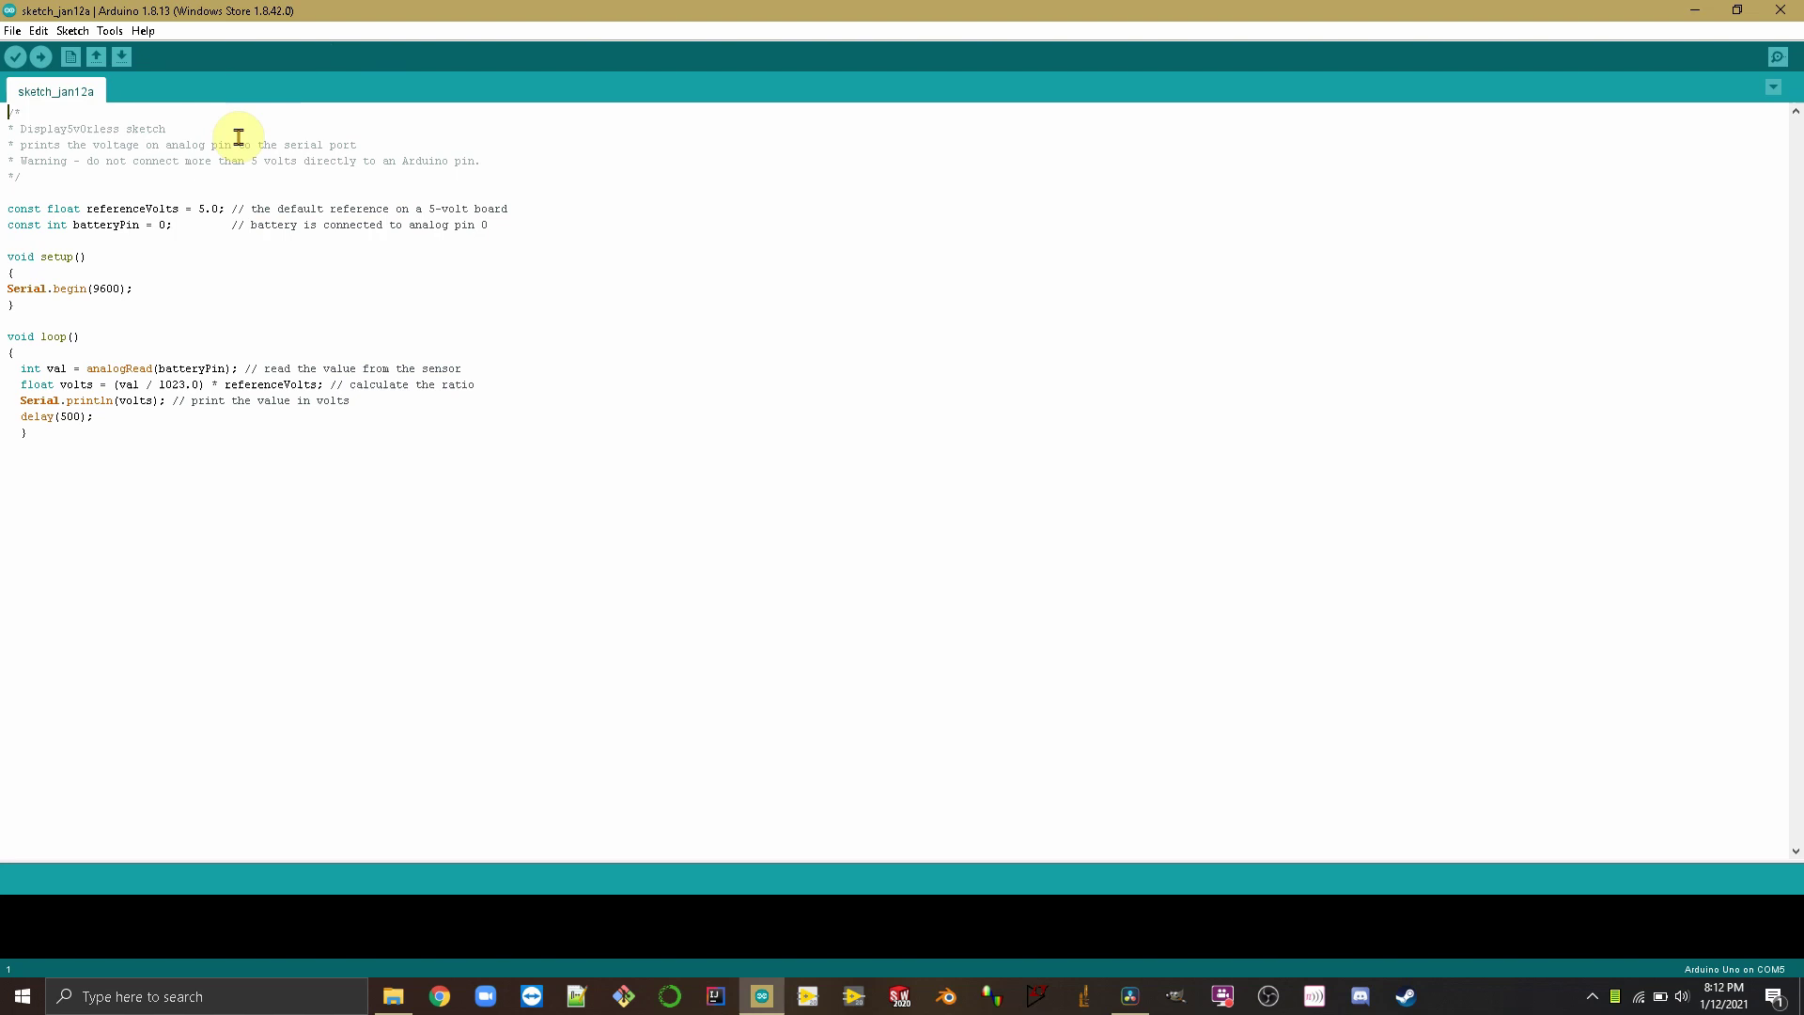
- Switch to the Arduino IDE and change the value printed in the loop's Serial.println call to volts*3
click(150, 401)
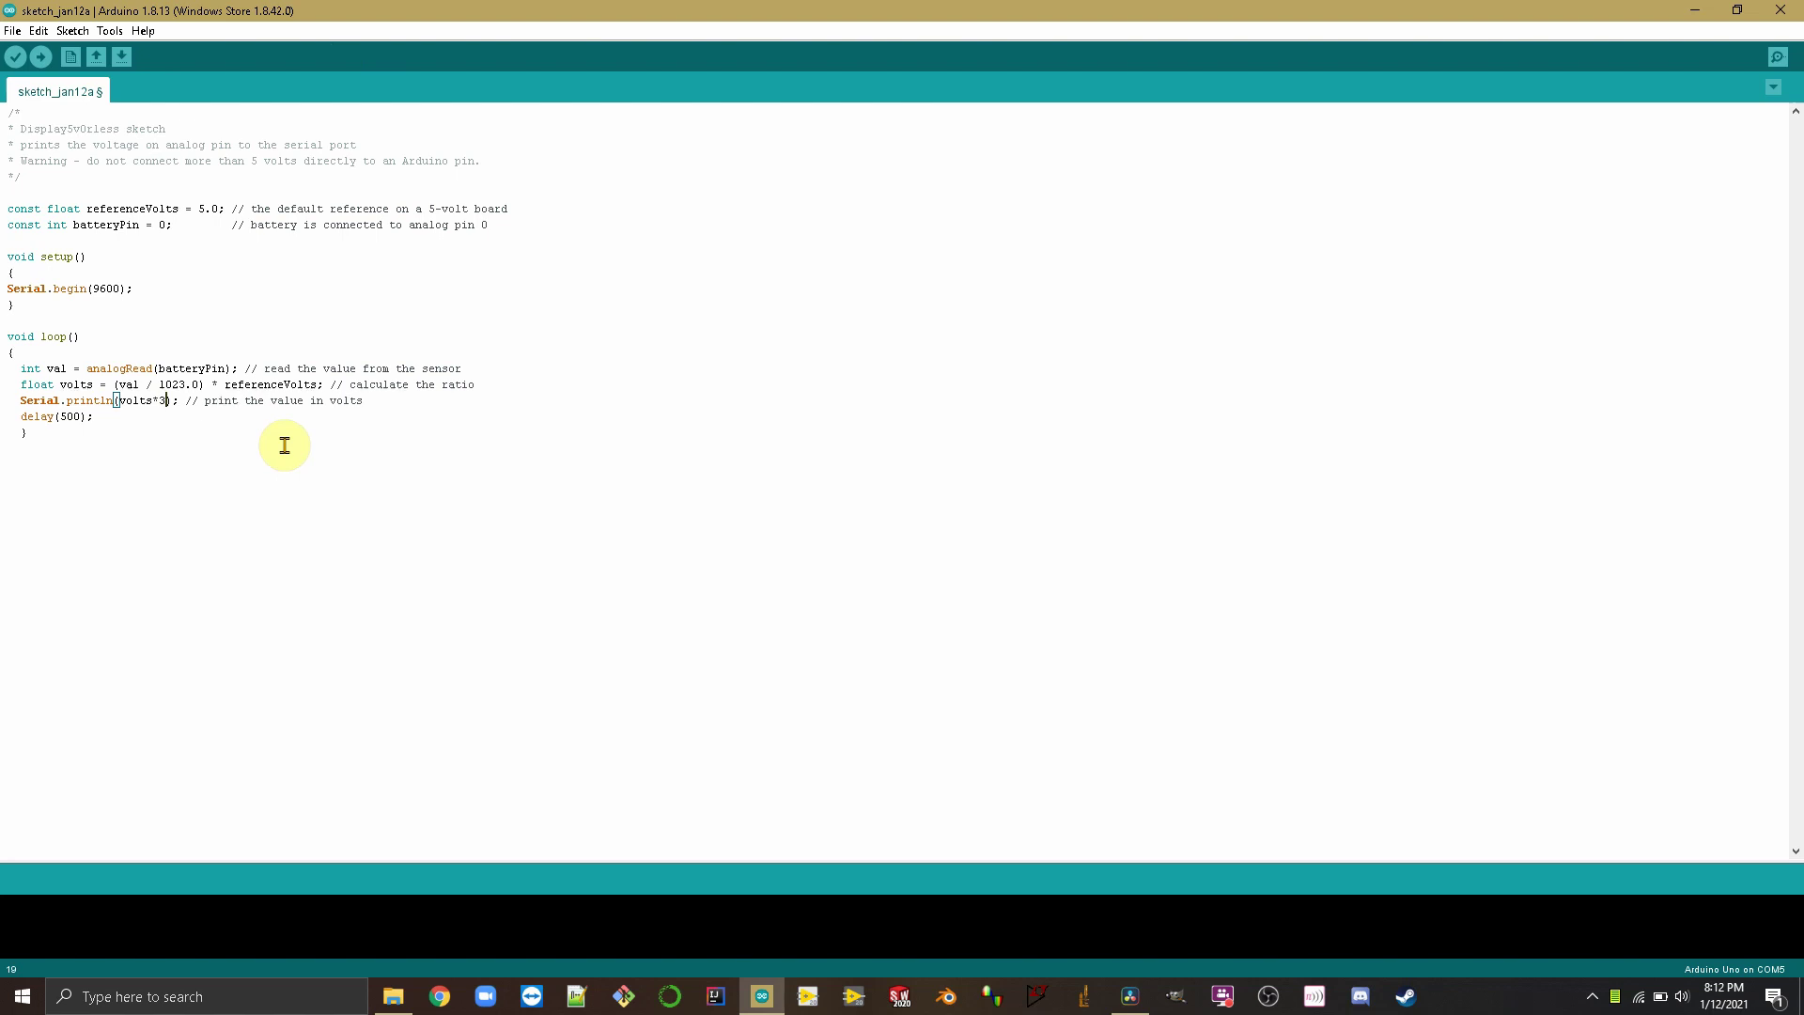
click(300, 457)
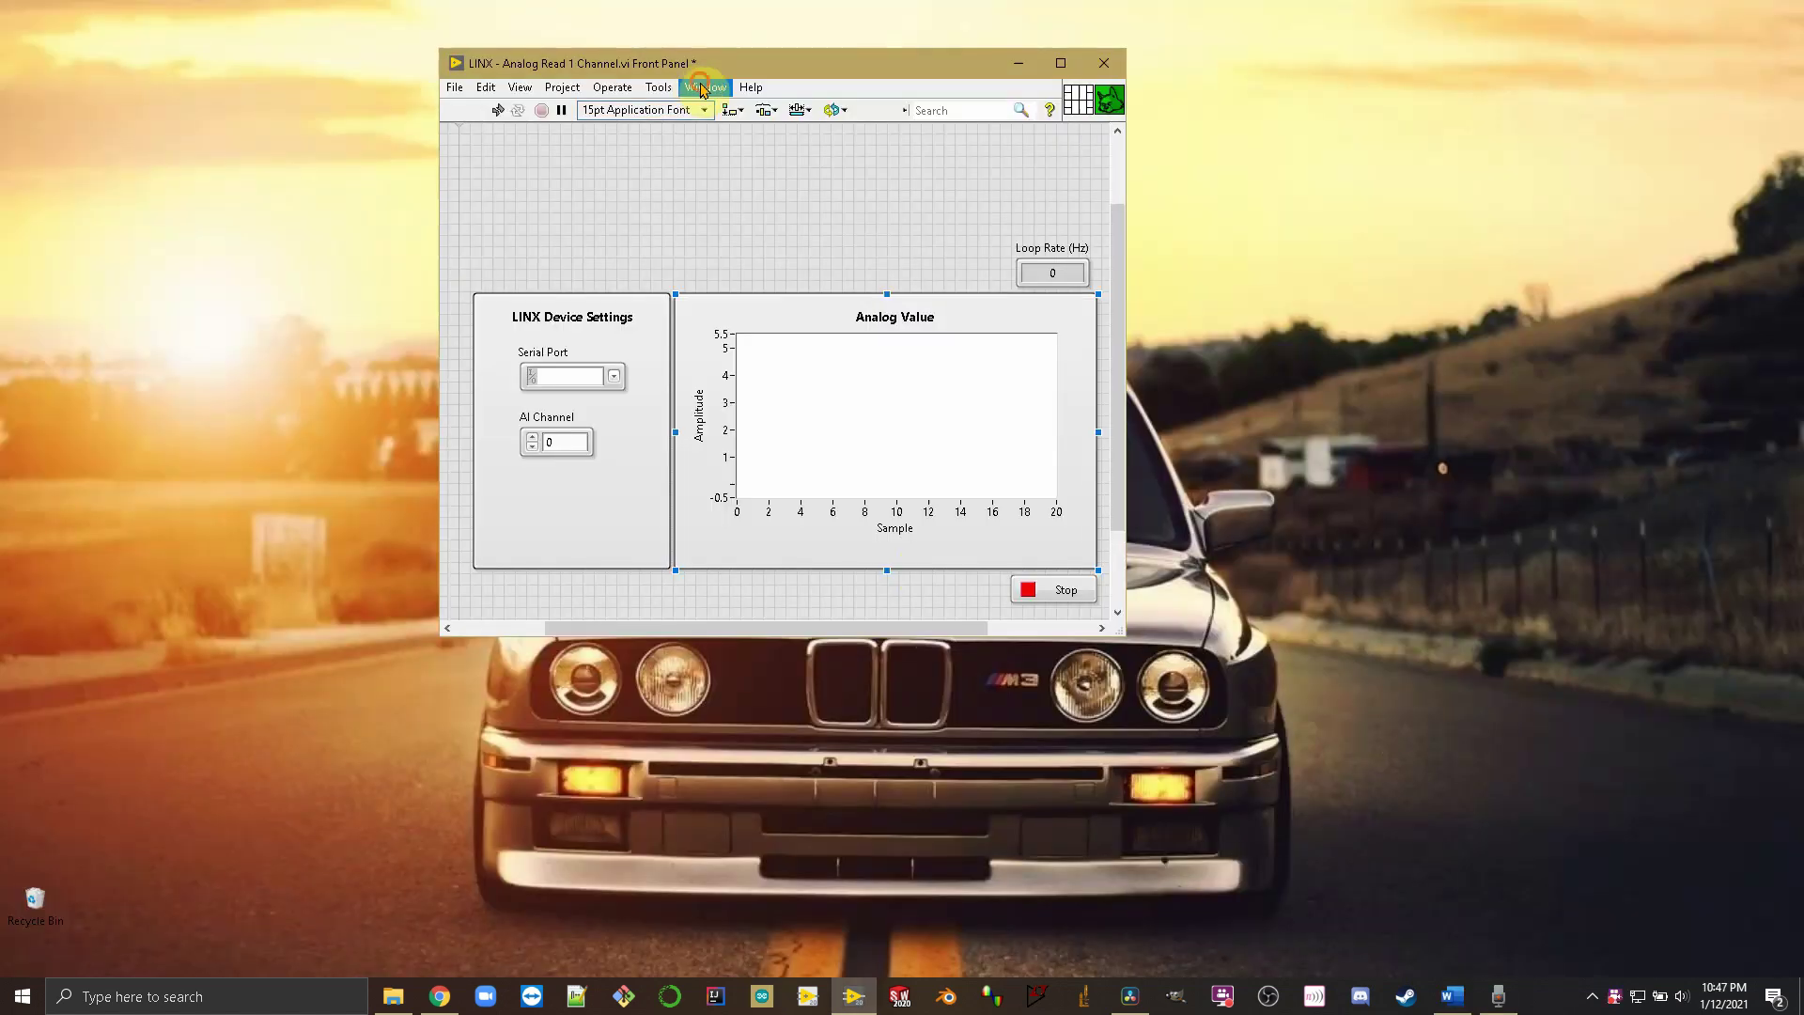
- Switch to LabVIEW and open the block diagram of the LINX - Analog Read 1 Channel VI
click(705, 87)
click(738, 111)
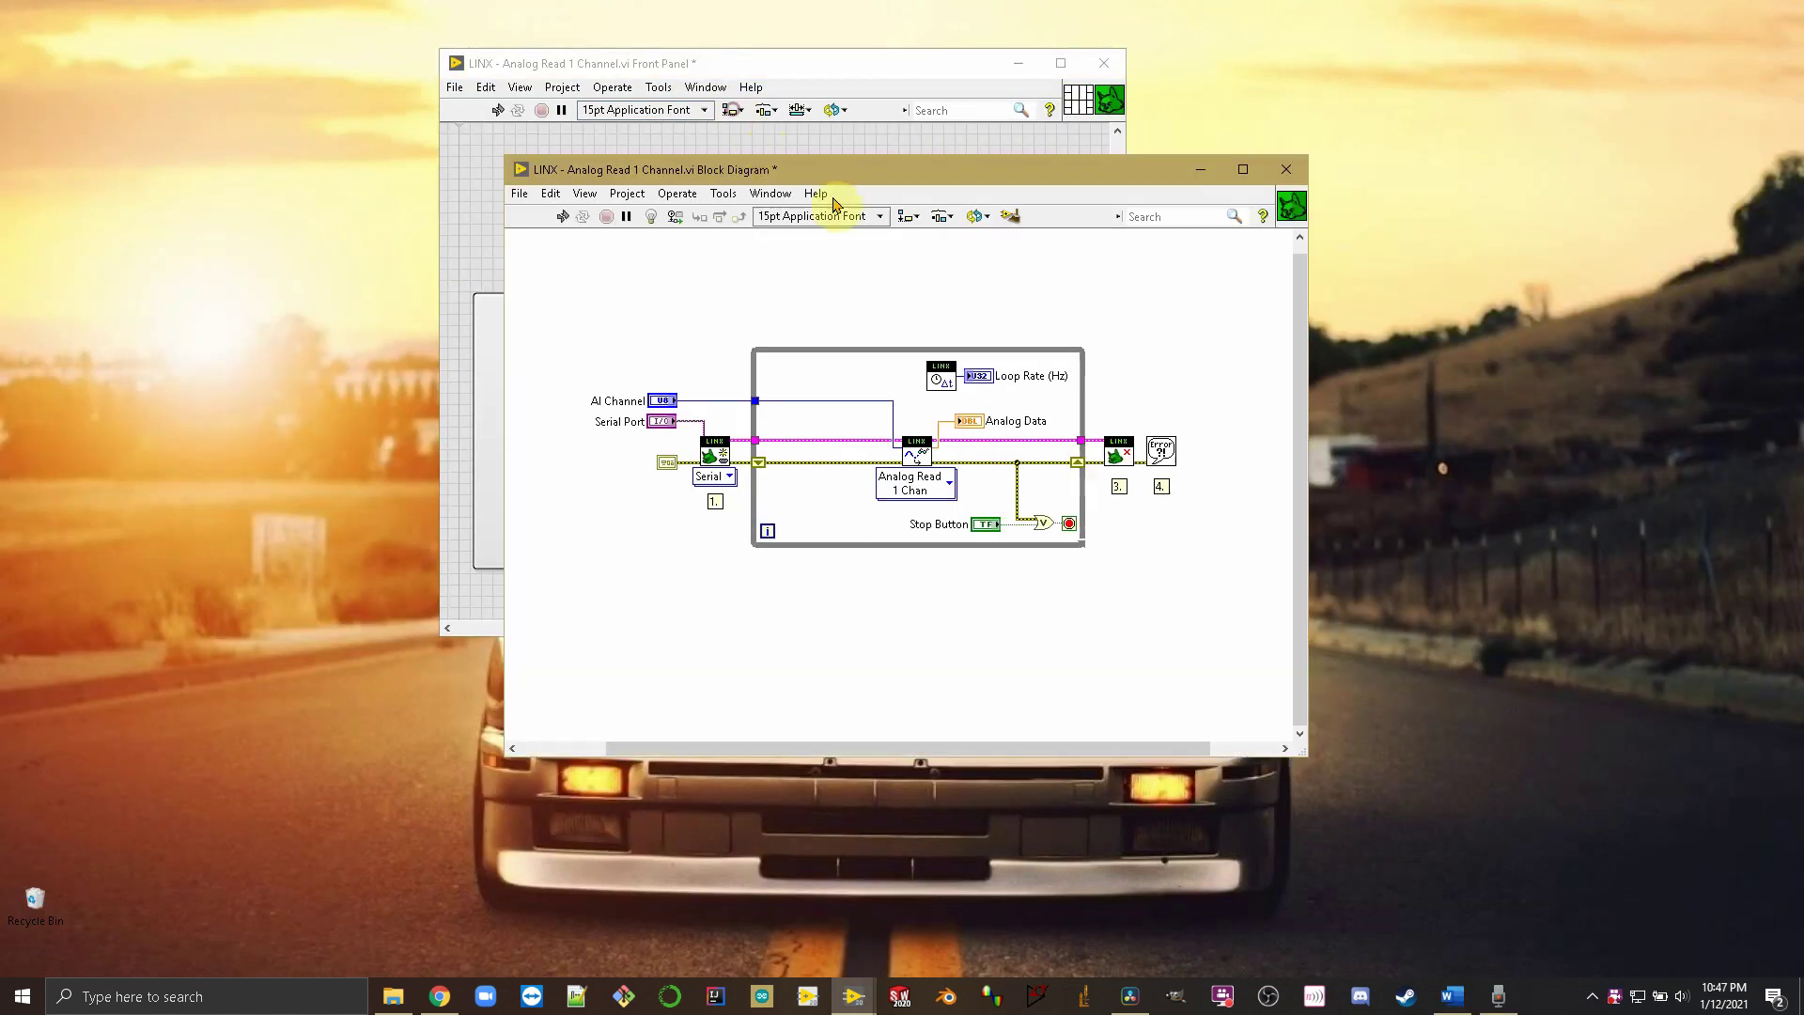
click(1065, 543)
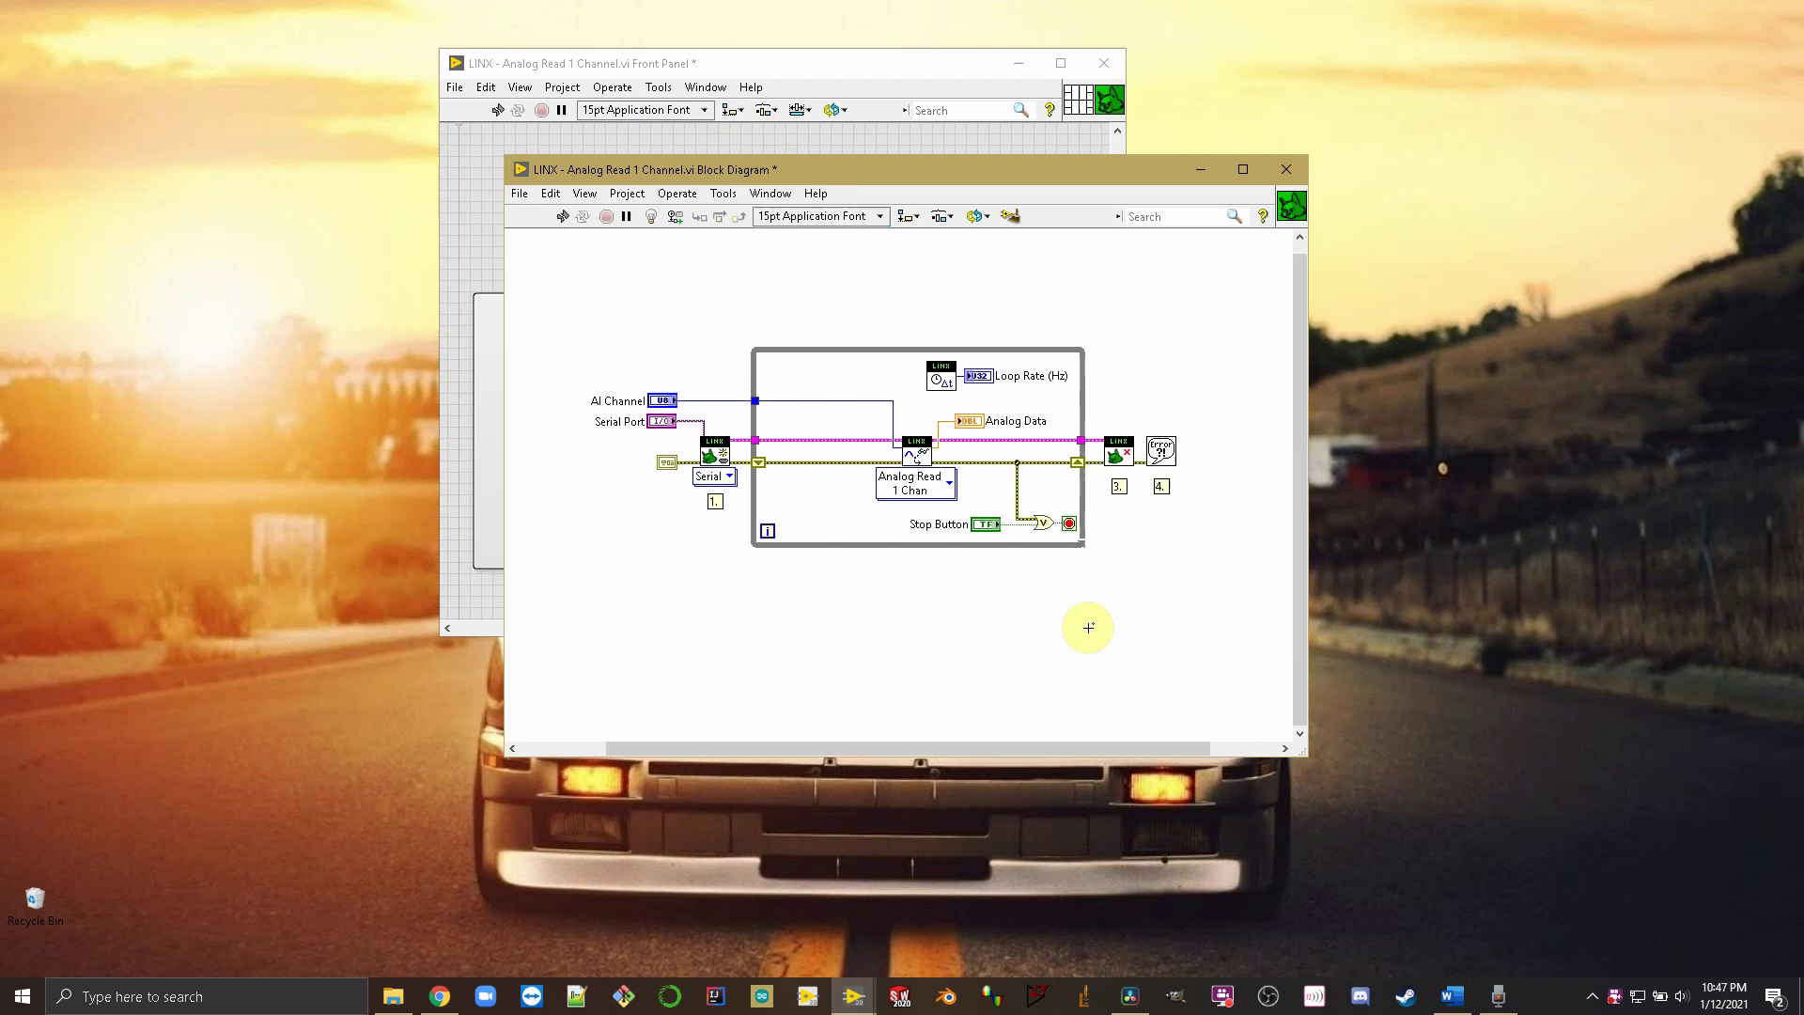